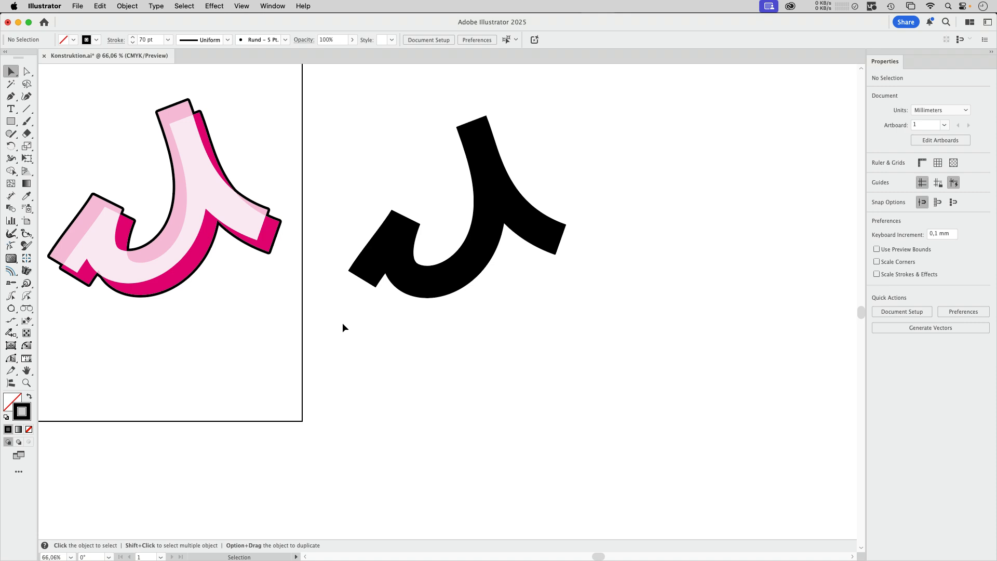
# - Inspect the centre path behind the thick black lettering stroke in outline view and return to preview
pyautogui.click(453, 228)
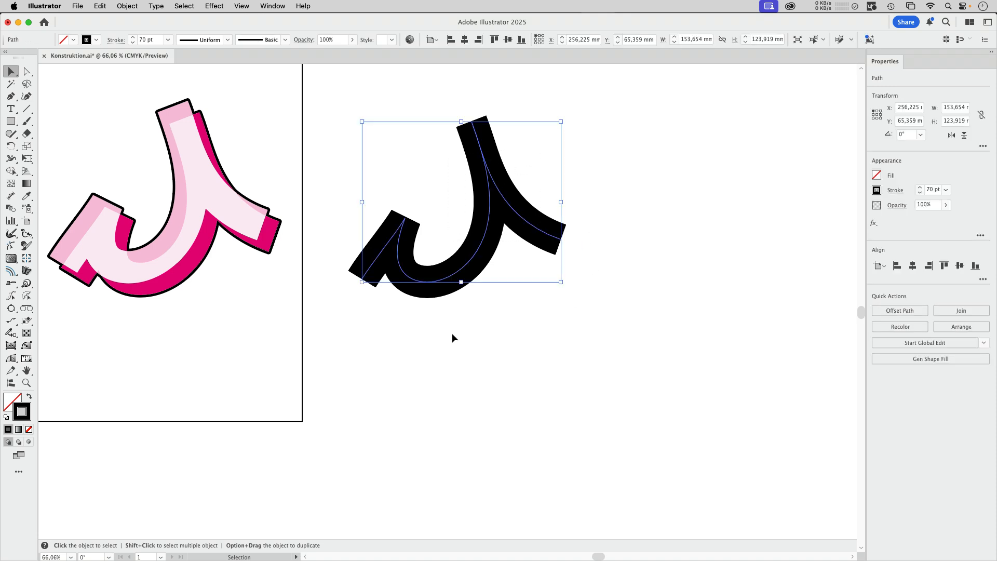
pyautogui.press('super+shift+a')
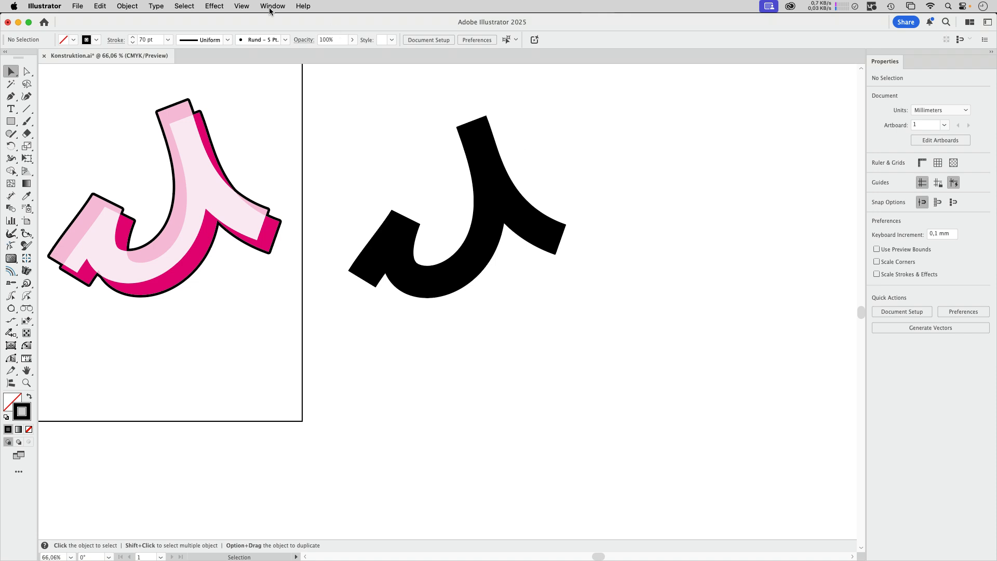
pyautogui.press('super+y')
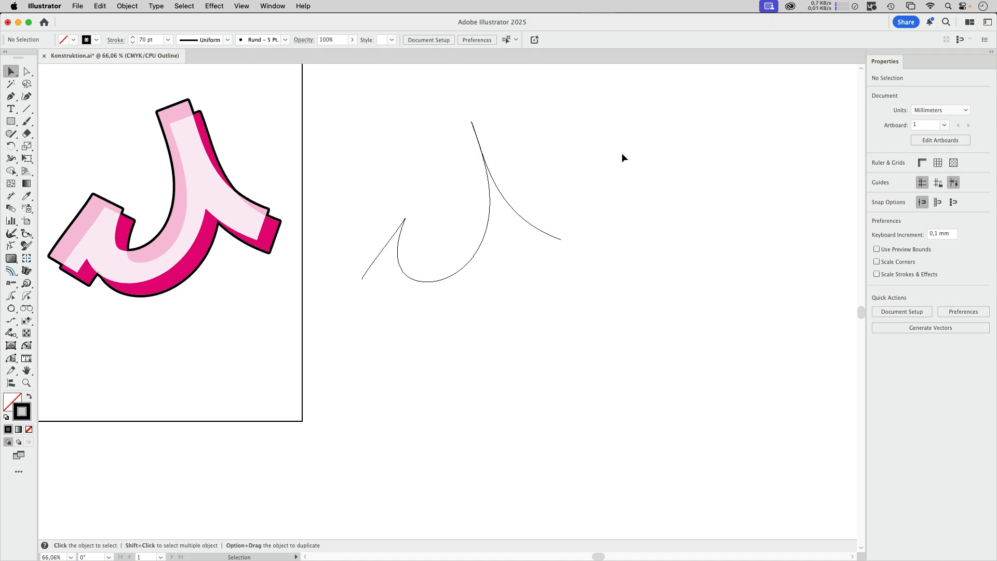
pyautogui.click(242, 5)
pyautogui.click(255, 20)
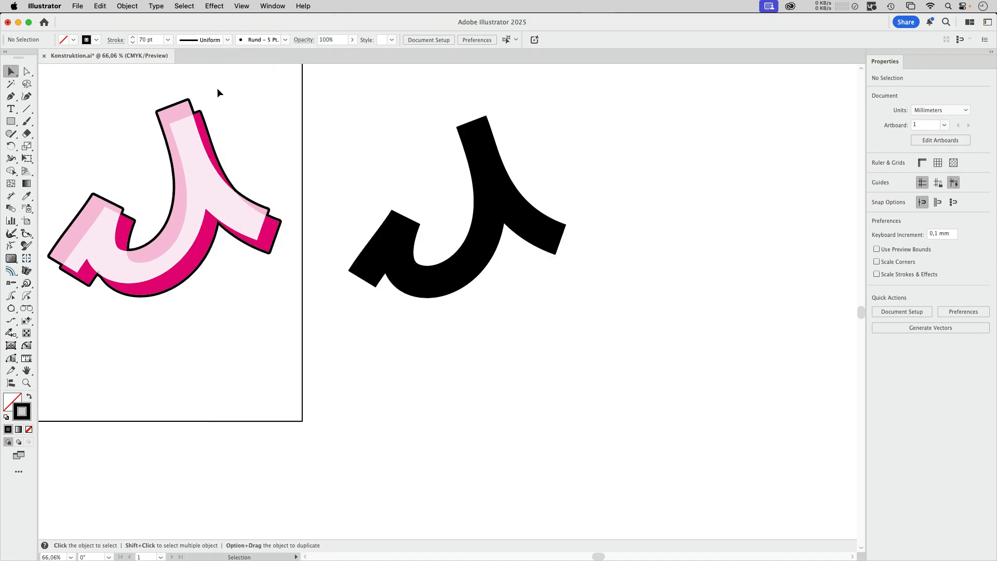
# - Try moving the anchor point at the black path's right end upward, and undo the move
pyautogui.press('a')
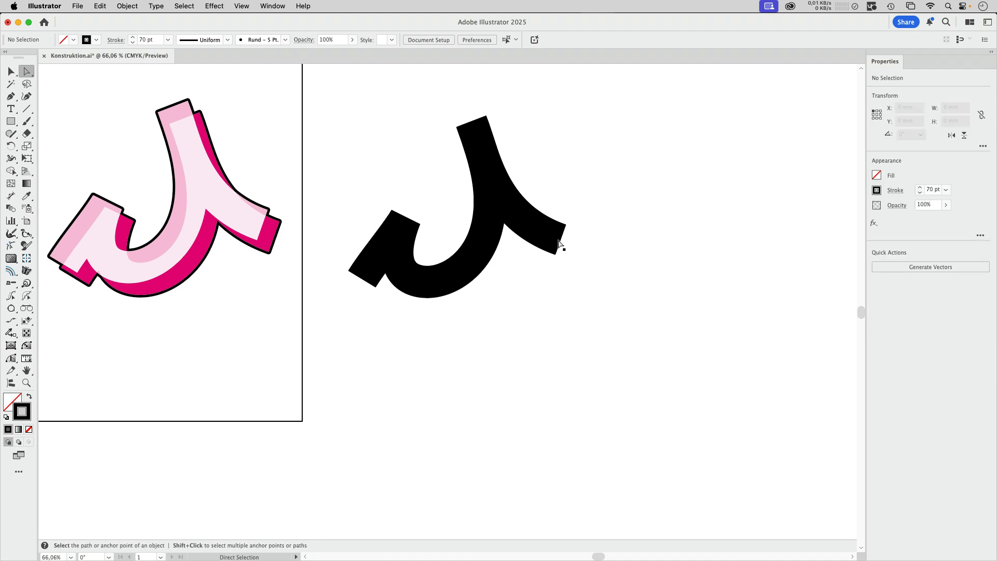
pyautogui.moveTo(561, 242); pyautogui.dragTo(579, 176)
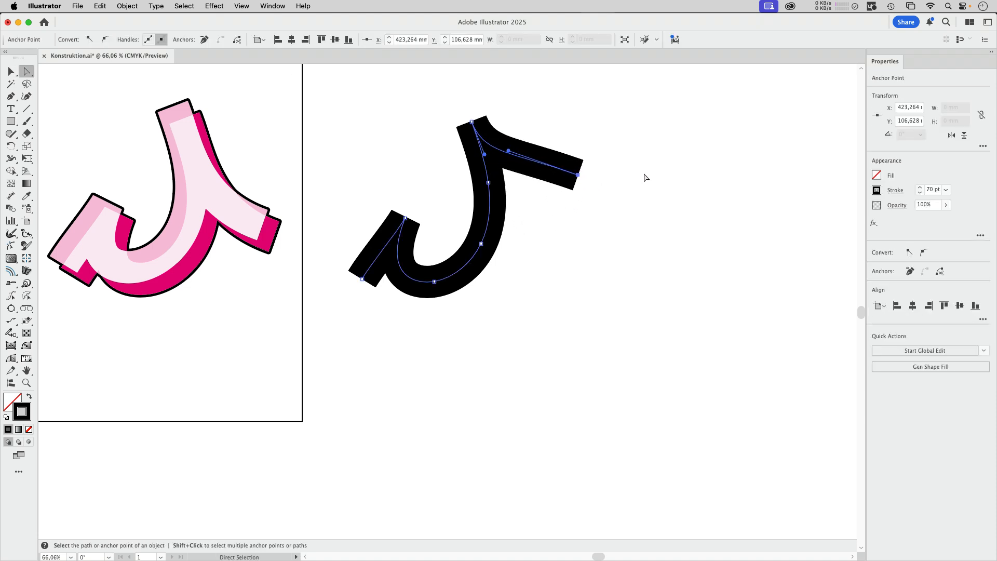
pyautogui.press('super+z')
pyautogui.press('super+shift+a')
# - Place a copy of the black stroked path below the pink artwork and outline the original path's stroke
pyautogui.press('v')
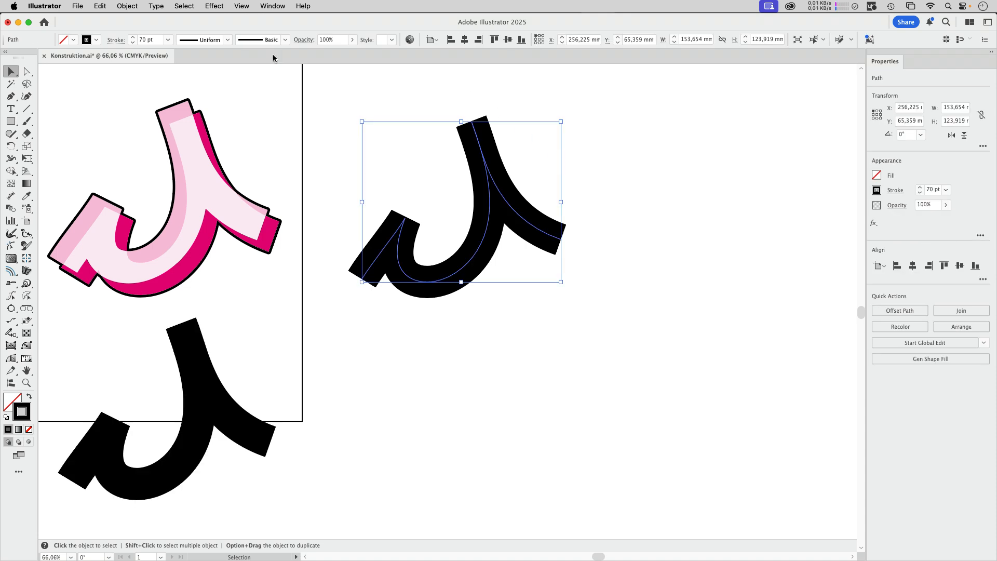
pyautogui.click(125, 7)
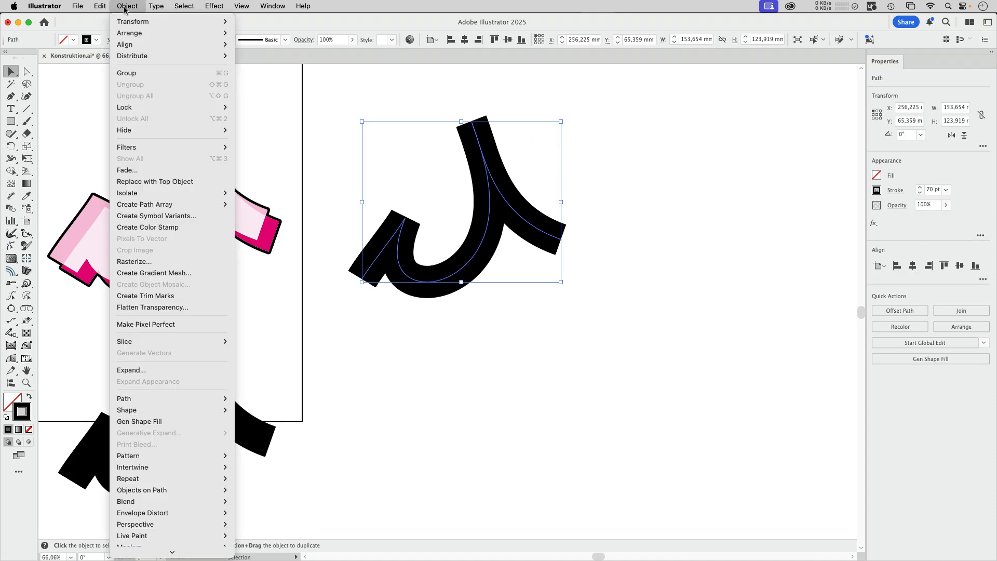
pyautogui.moveTo(160, 398)
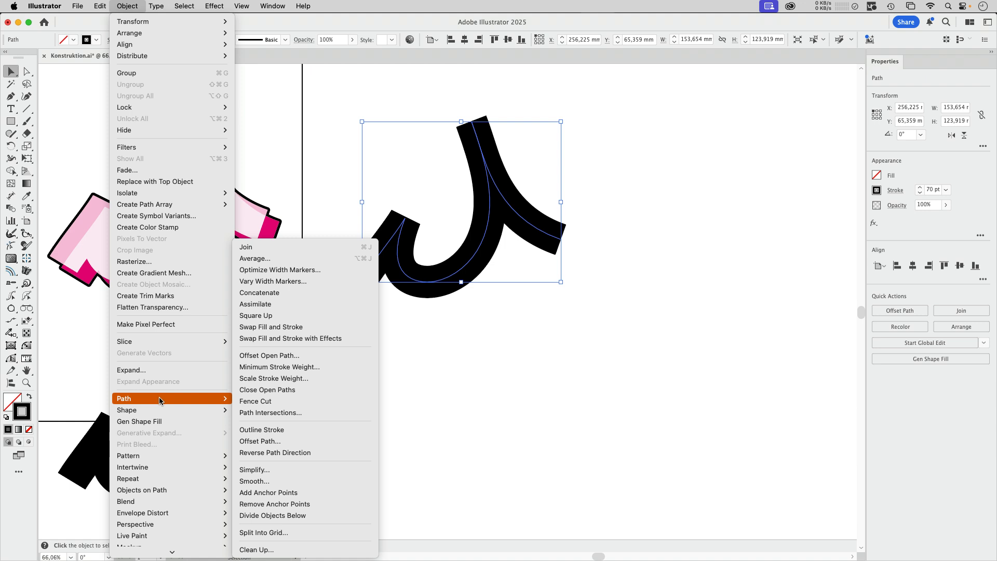
pyautogui.click(269, 430)
pyautogui.press('super+y')
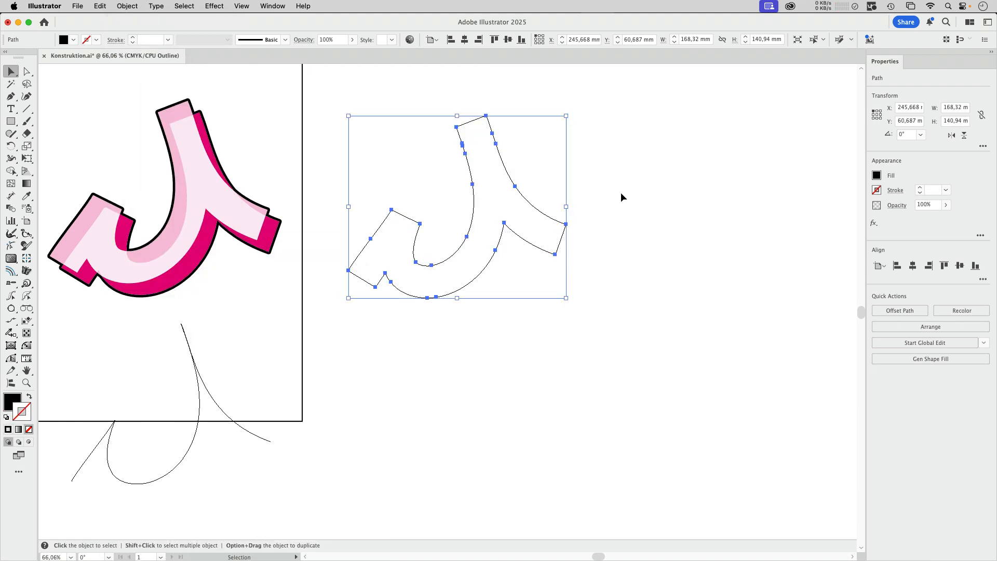
pyautogui.press('super+y')
pyautogui.click(622, 192)
# - Fill the outlined lettering shape with magenta
pyautogui.click(505, 204)
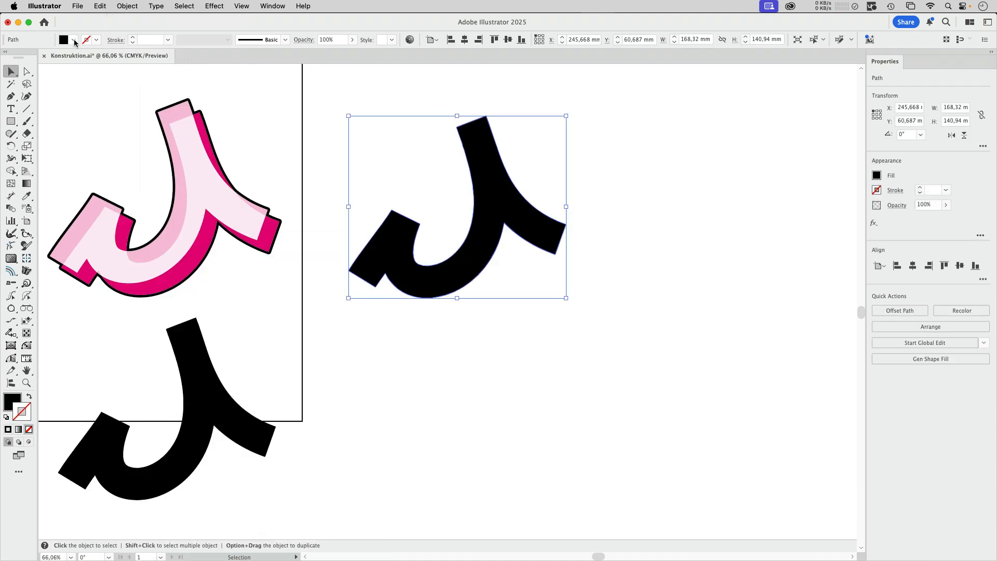
pyautogui.click(74, 40)
pyautogui.click(71, 116)
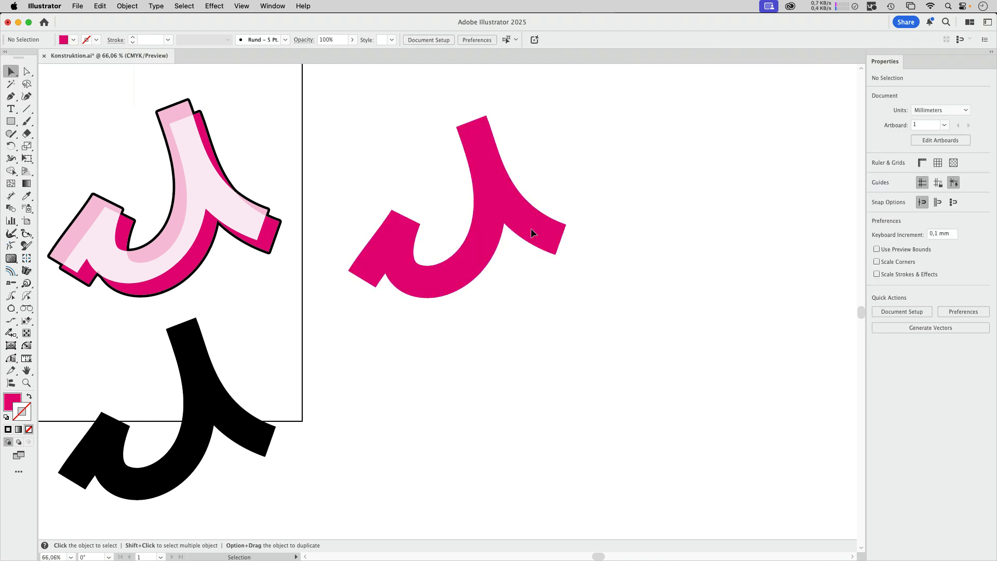
# - Duplicate the magenta shape slightly up and to the left, and fill the copy with a lighter pink
pyautogui.moveTo(531, 228); pyautogui.dragTo(524, 221)
pyautogui.click(73, 40)
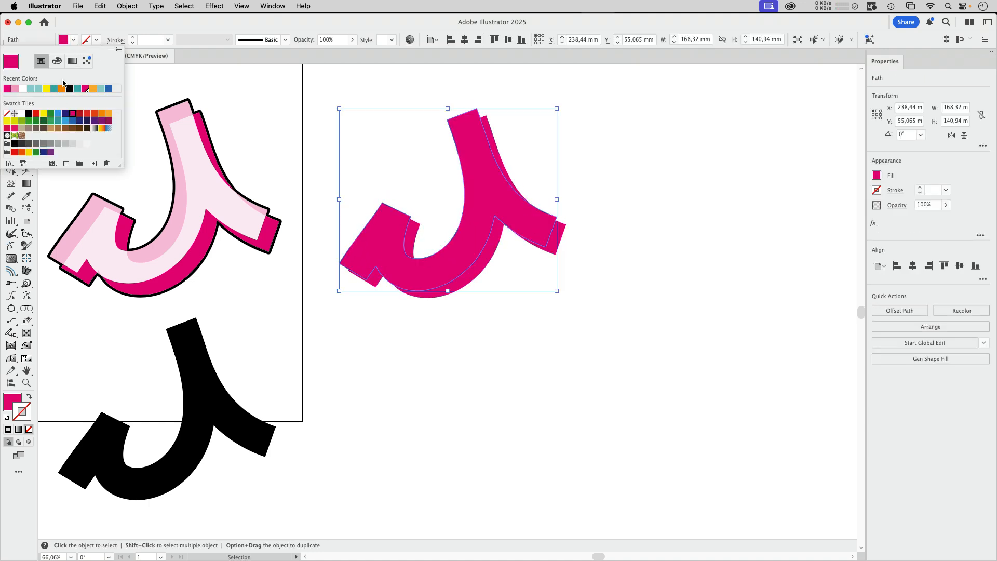
pyautogui.click(57, 61)
pyautogui.click(63, 117)
pyautogui.click(626, 170)
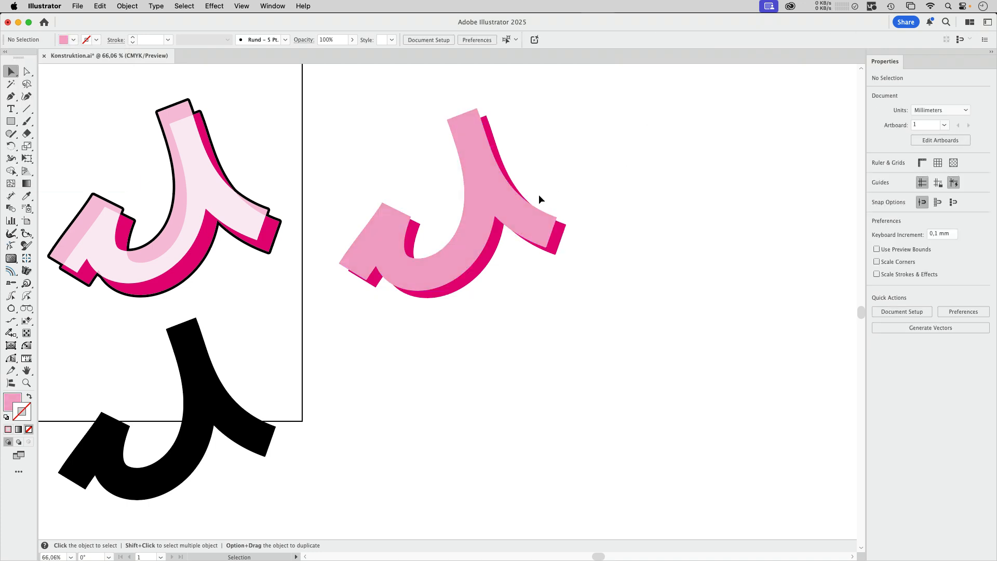
# - Nudge the pink copy slightly upward, split the two overlapping shapes with Pathfinder Divide, and ungroup the pieces
pyautogui.click(521, 209)
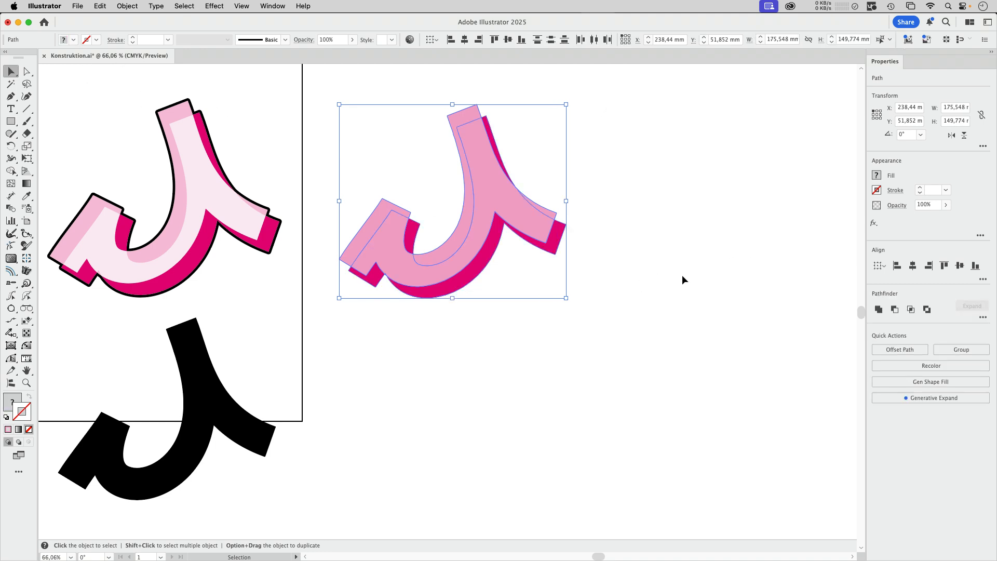
pyautogui.click(274, 6)
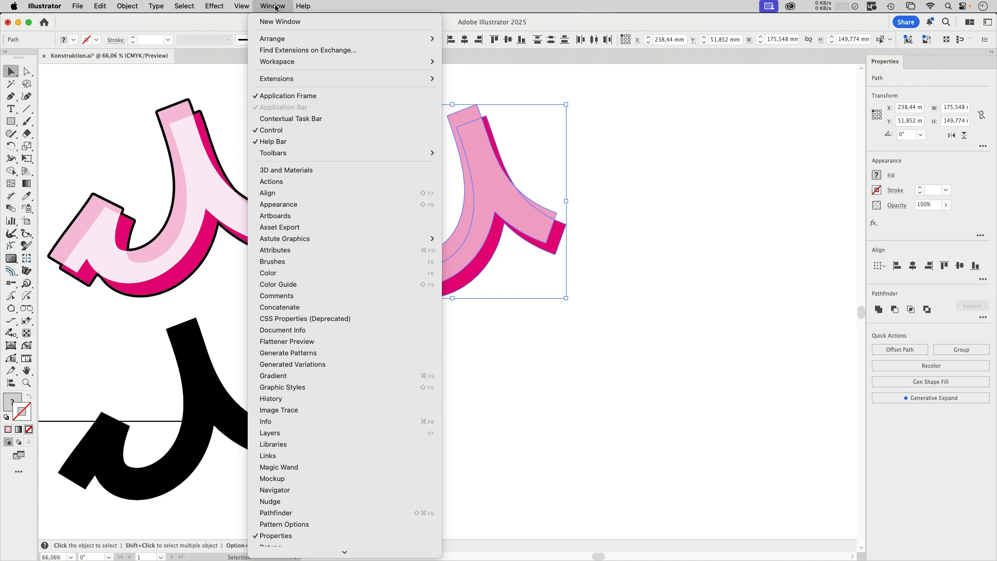
pyautogui.click(313, 514)
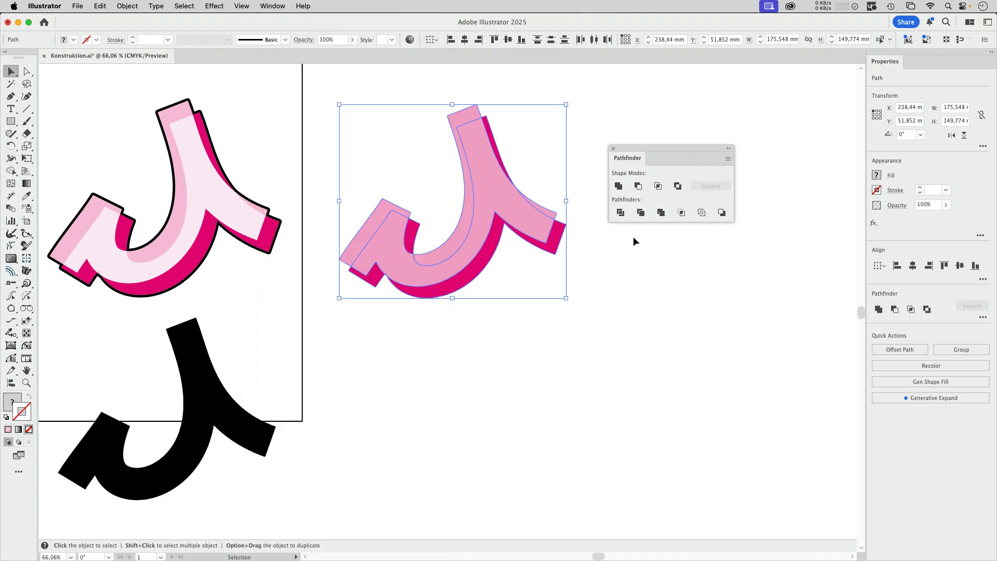
pyautogui.click(620, 213)
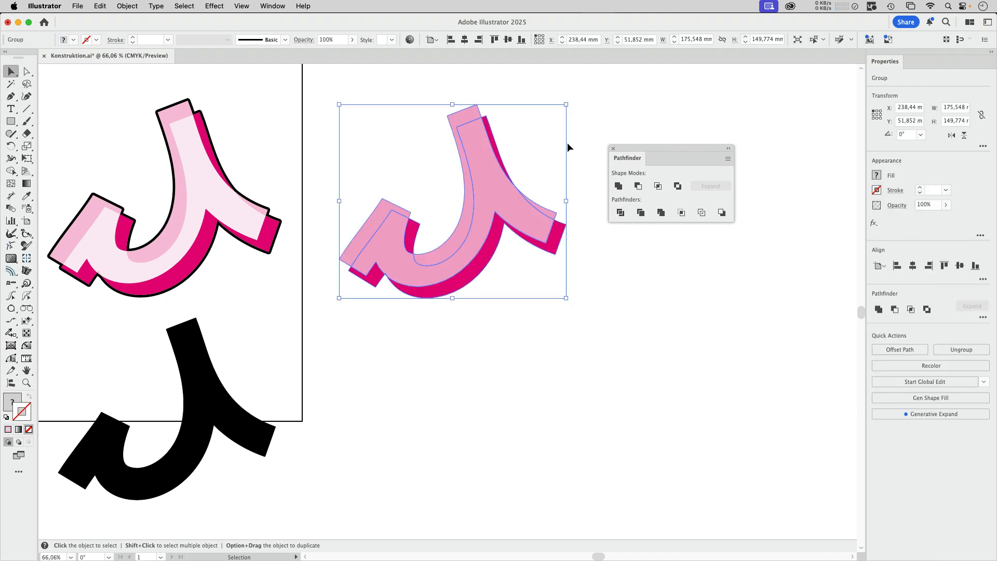
pyautogui.press('shift+super+g')
pyautogui.click(597, 122)
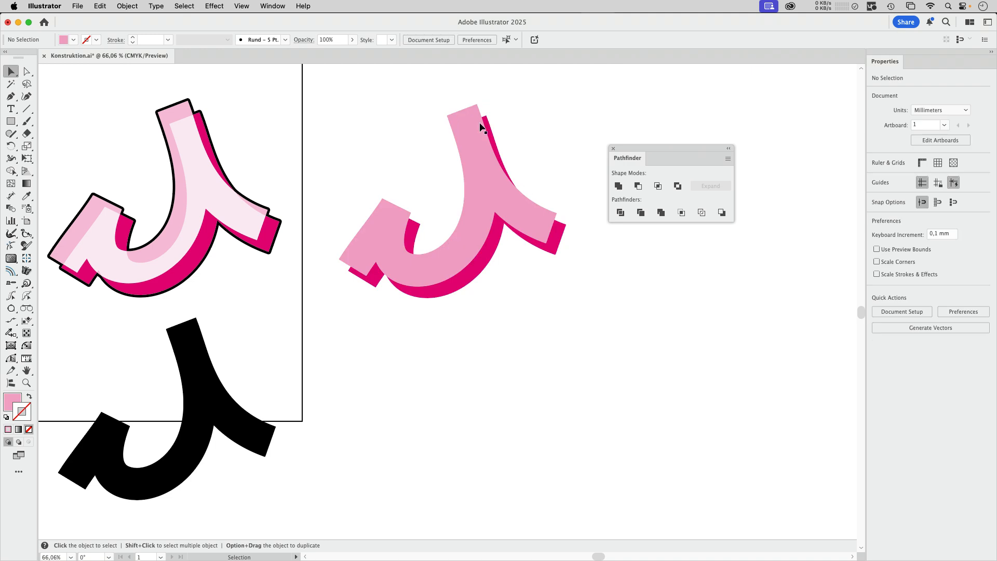
# - Try pulling the long pink edge piece away from the divided lettering, and undo the move
pyautogui.click(452, 96)
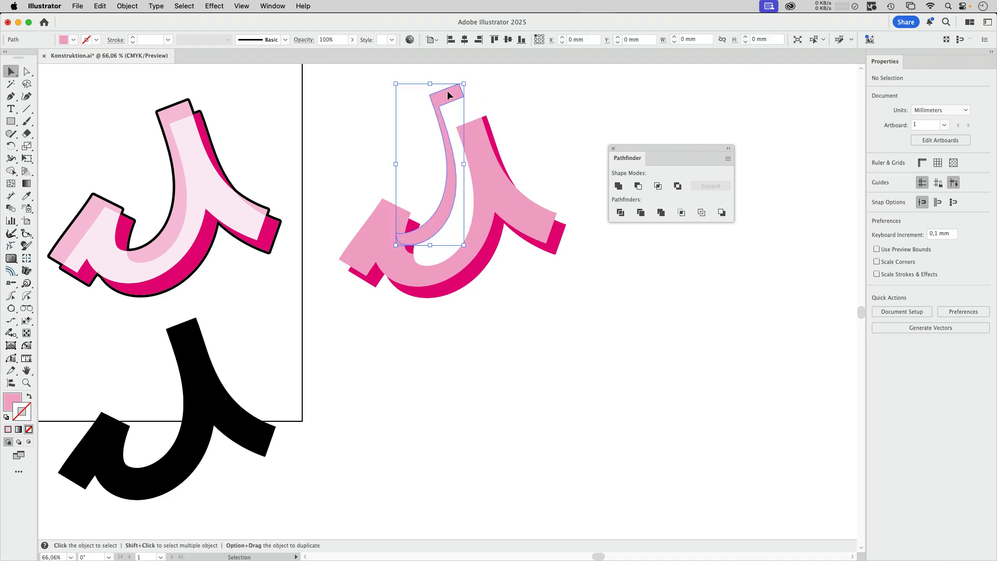
pyautogui.press('super+z')
pyautogui.click(564, 150)
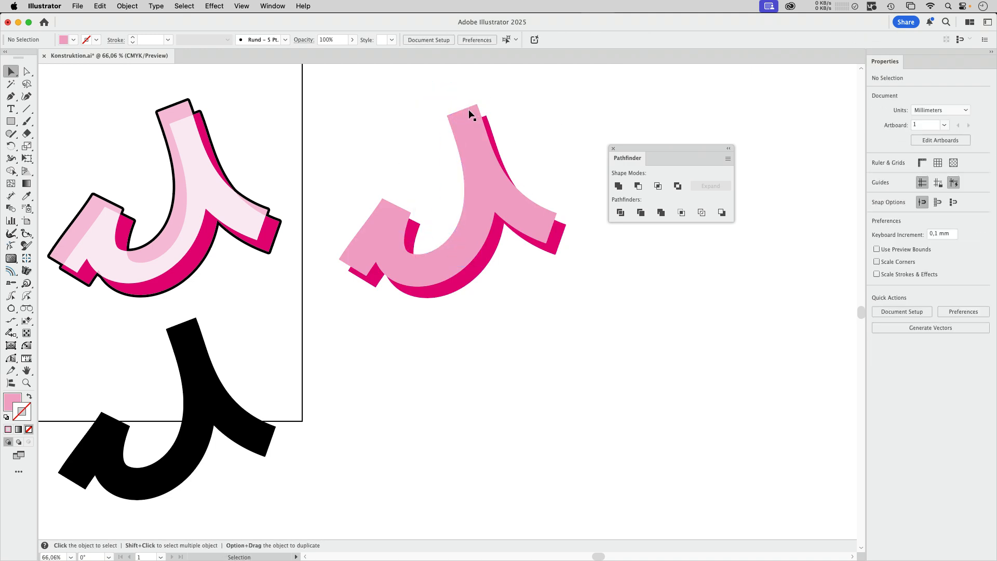
# - Fill the large overlapping centre piece with a very pale pink by lowering its magenta value to 12%
pyautogui.click(487, 157)
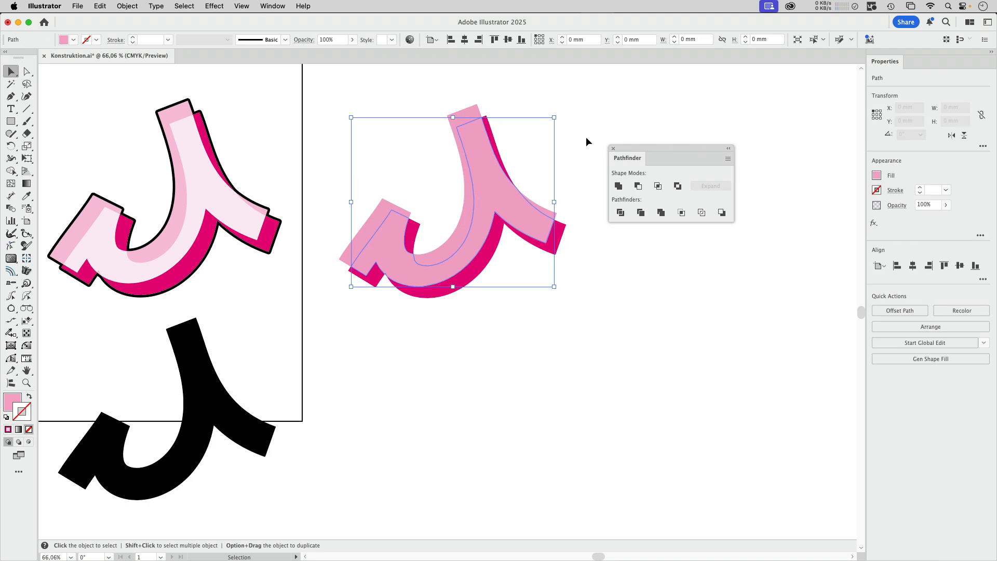
pyautogui.click(73, 40)
pyautogui.moveTo(64, 116); pyautogui.dragTo(40, 117)
pyautogui.click(318, 117)
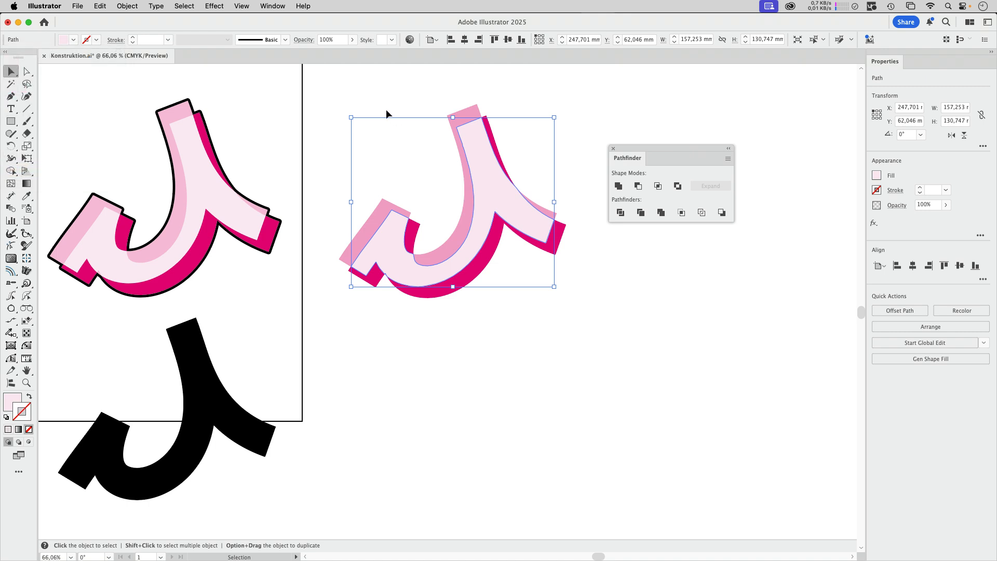
pyautogui.click(390, 90)
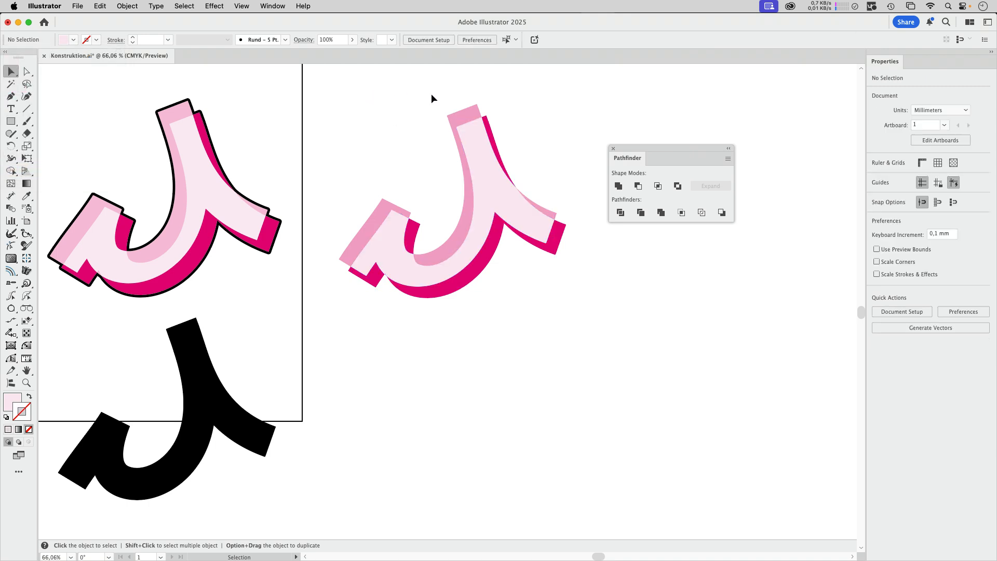
# - Duplicate all the lettering pieces in place and unite one set into a single silhouette shape
pyautogui.moveTo(341, 98); pyautogui.dragTo(576, 331)
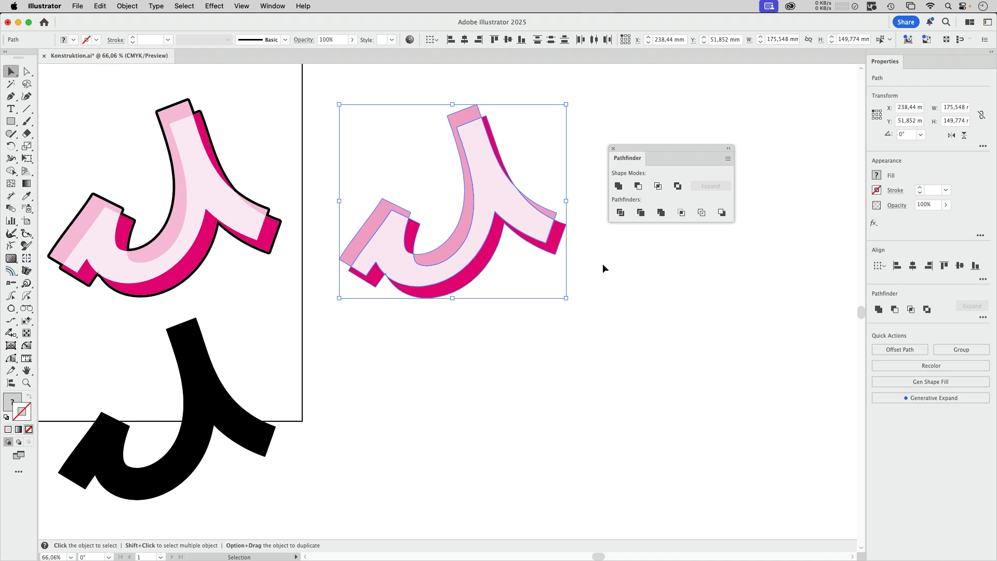
pyautogui.press('super')
pyautogui.press('super')
pyautogui.click(618, 185)
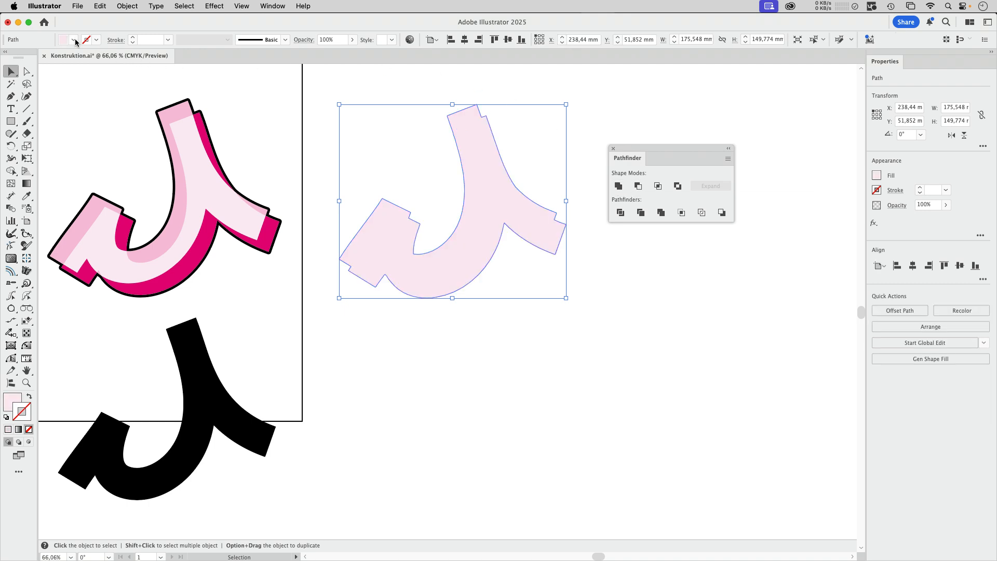
# - Remove the silhouette's fill and give it a black 5 pt stroke as the lettering's outer contour
pyautogui.click(29, 397)
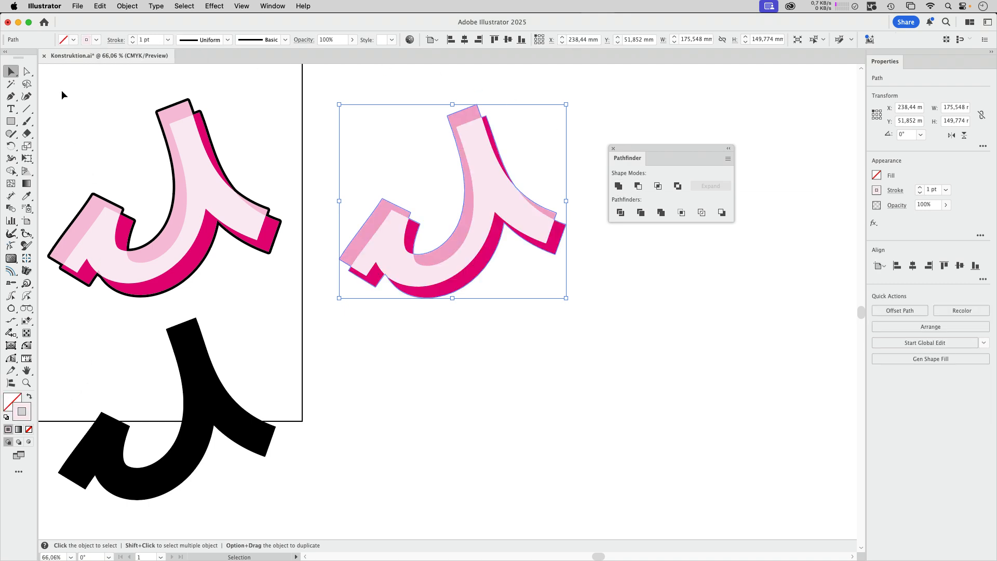
pyautogui.click(96, 40)
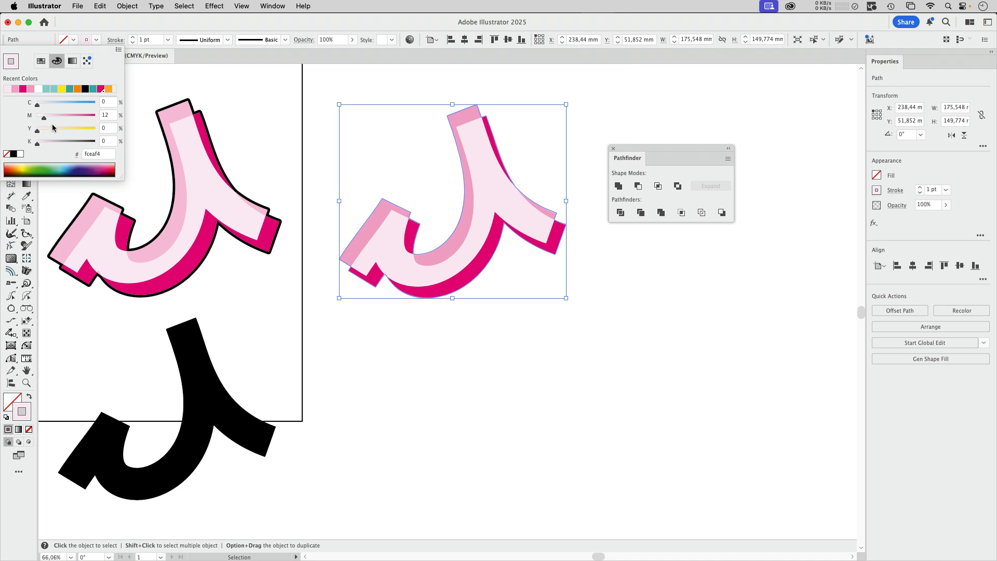
pyautogui.click(13, 154)
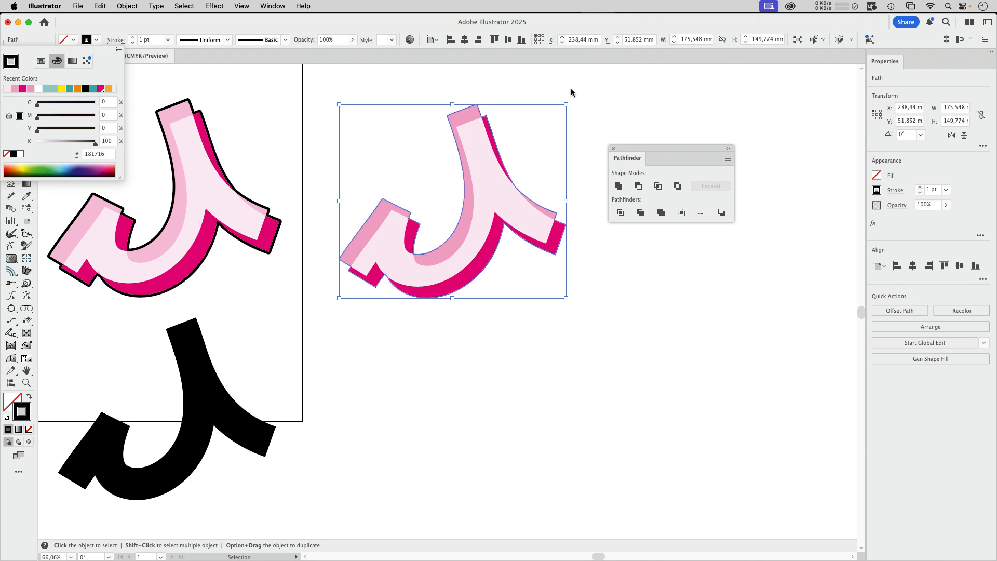
pyautogui.click(920, 187)
pyautogui.click(921, 187)
pyautogui.click(921, 187)
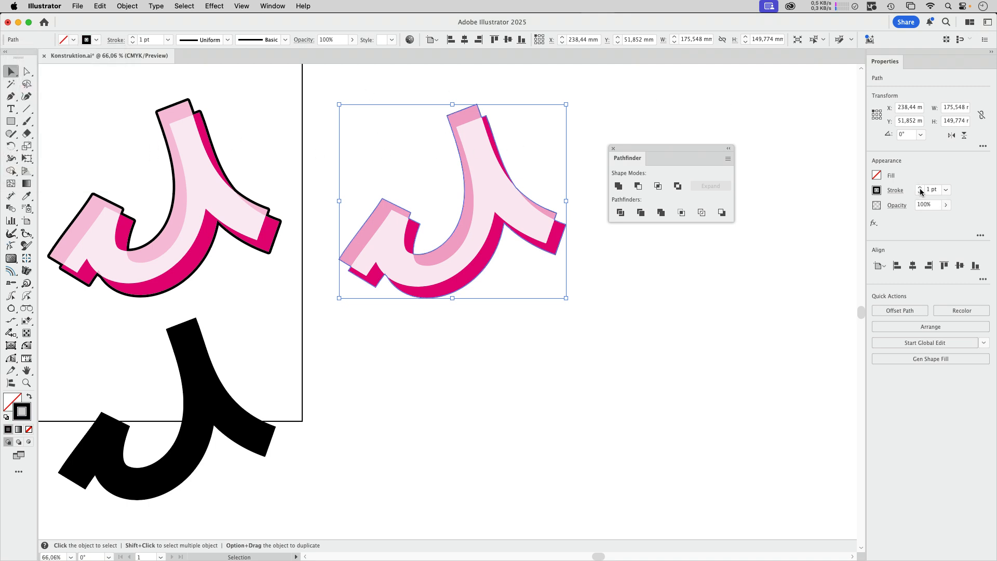
pyautogui.click(921, 187)
pyautogui.click(921, 187)
pyautogui.click(599, 109)
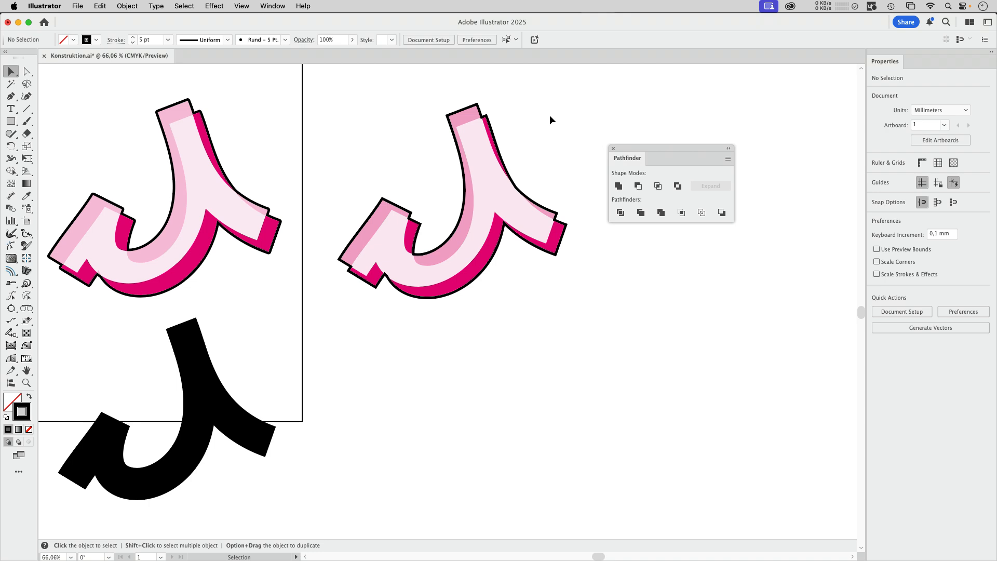
# - Try pulling the pink edge piece and the pale centre piece out of the contour, and undo both moves
pyautogui.moveTo(460, 115); pyautogui.dragTo(426, 93)
pyautogui.moveTo(476, 143); pyautogui.dragTo(506, 131)
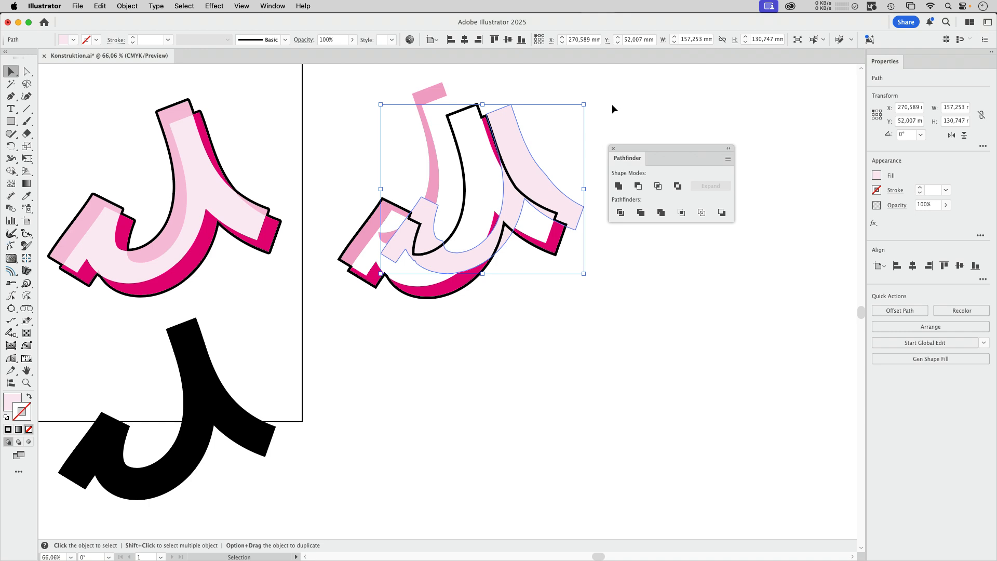
pyautogui.press('super+z')
pyautogui.press('super+z')
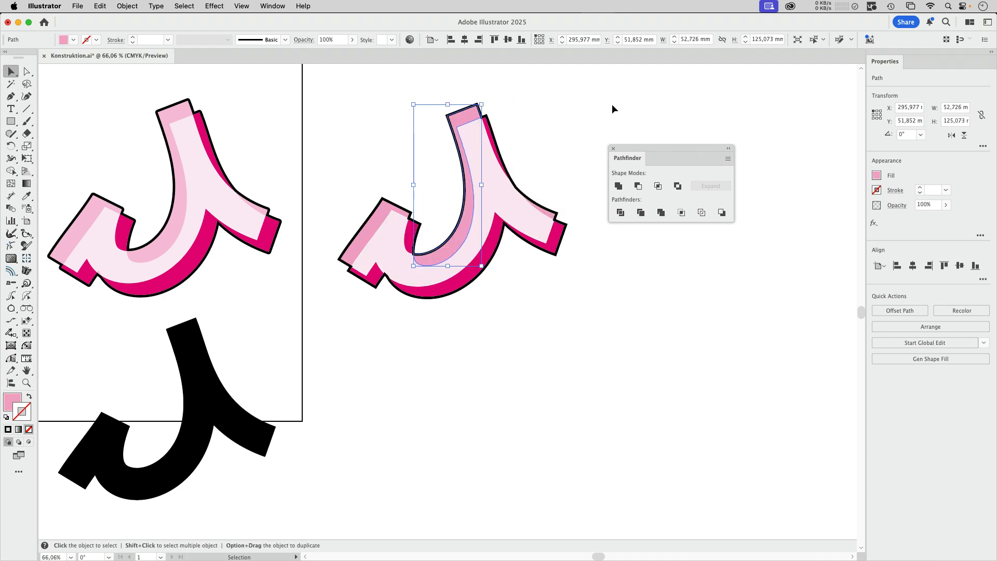
pyautogui.click(567, 138)
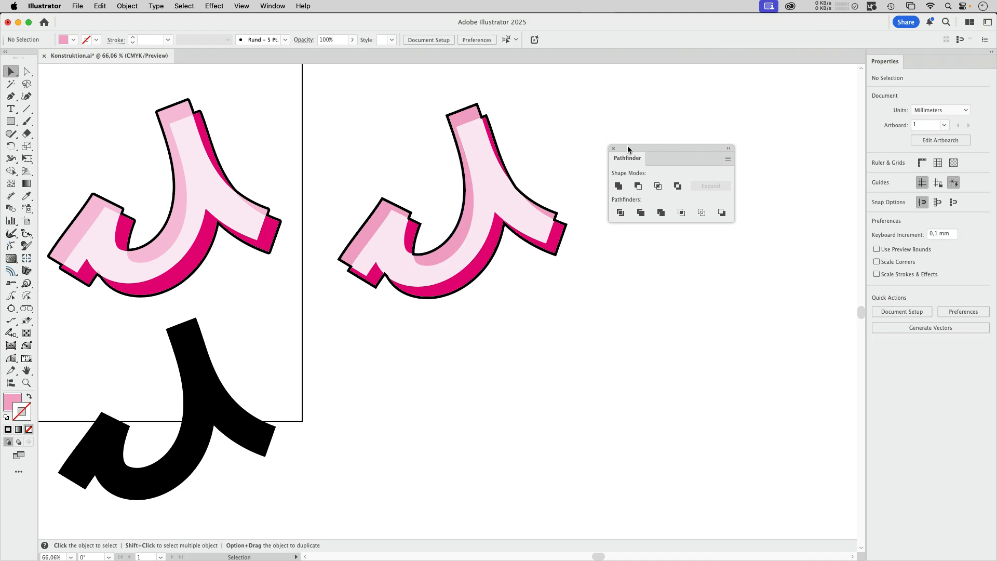
pyautogui.moveTo(628, 146); pyautogui.dragTo(559, 98)
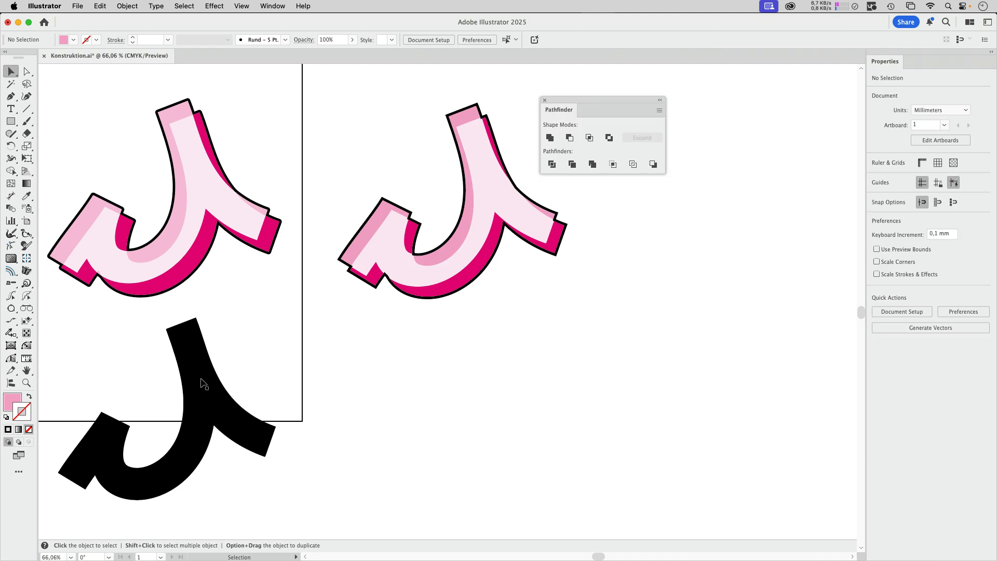
# - Duplicate the black stroked path into the empty area off the artboard and outline its stroke
pyautogui.keyDown('alt'); pyautogui.moveTo(202, 383); pyautogui.dragTo(654, 372); pyautogui.keyUp('alt')
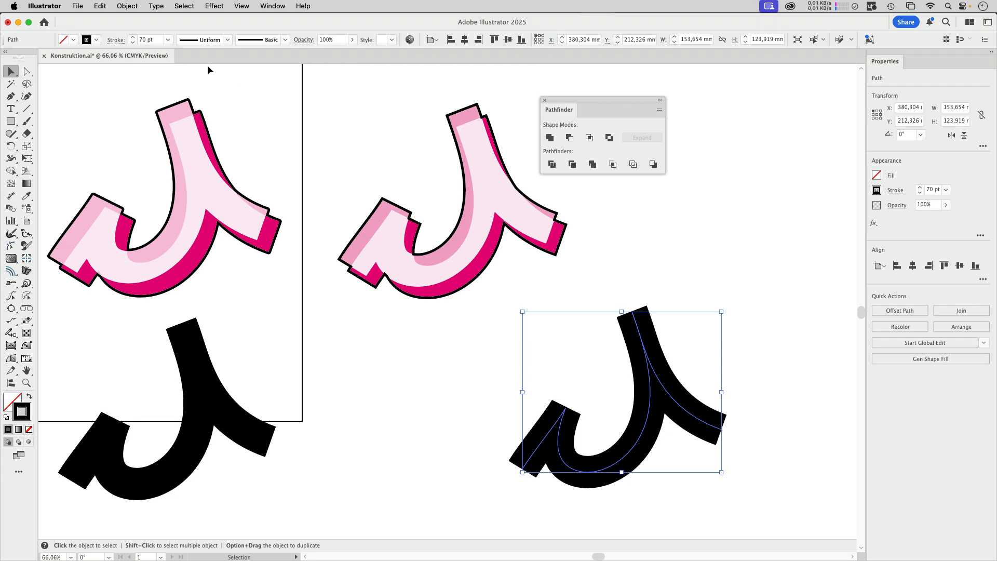
pyautogui.click(128, 7)
pyautogui.moveTo(149, 400)
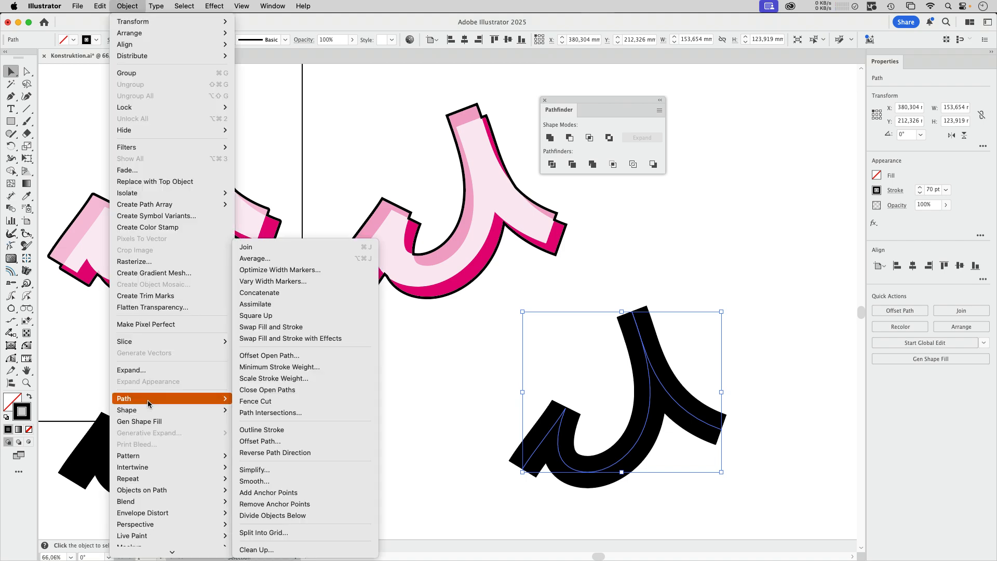
pyautogui.click(274, 430)
# - Fill the outlined lettering copy with the bright magenta from the recent colours
pyautogui.click(63, 39)
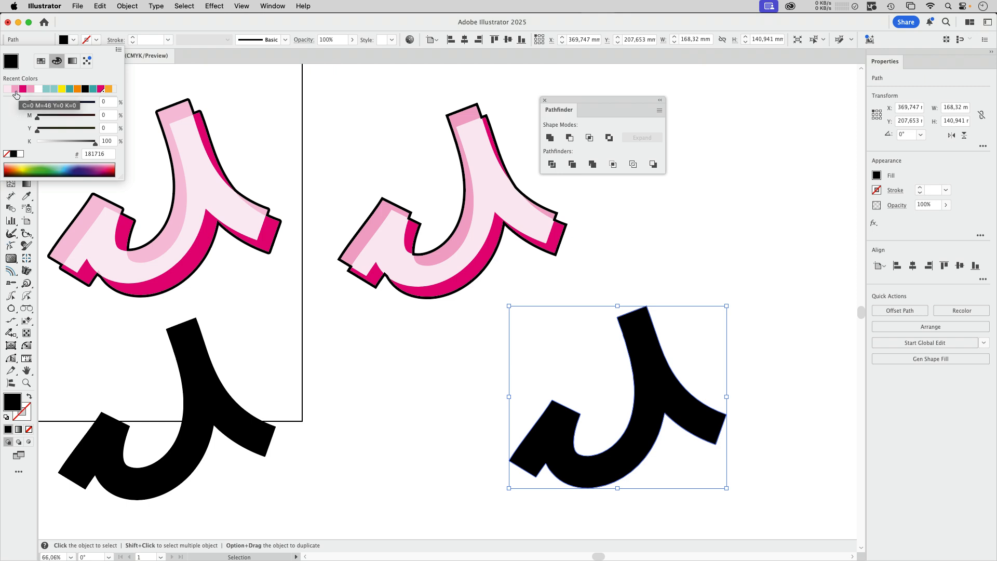
pyautogui.click(24, 93)
pyautogui.click(749, 411)
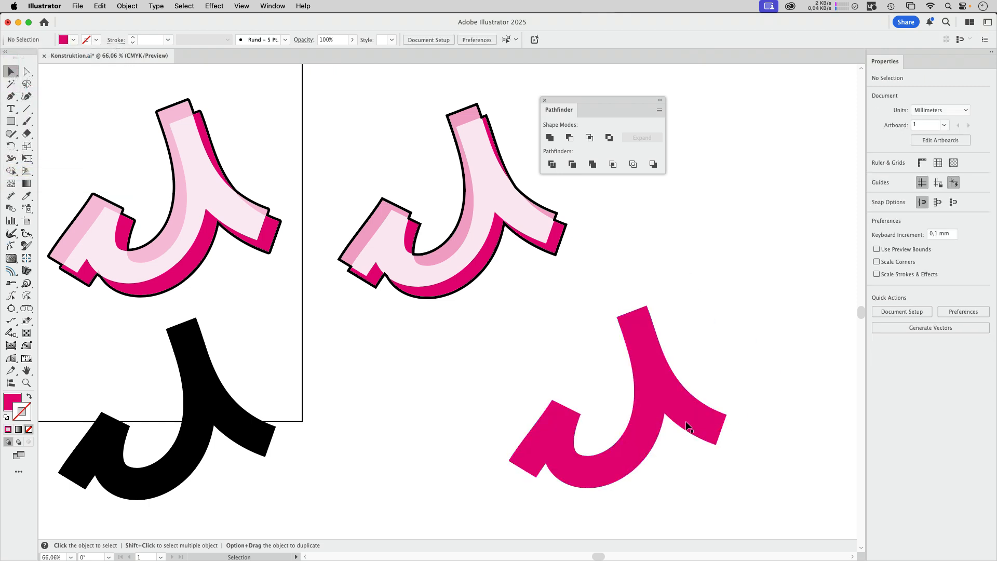
# - Duplicate the magenta shape slightly up and to the left and fill the copy with mid pink at 46% magenta
pyautogui.moveTo(687, 418); pyautogui.dragTo(681, 409)
pyautogui.click(63, 40)
pyautogui.click(30, 88)
pyautogui.click(761, 366)
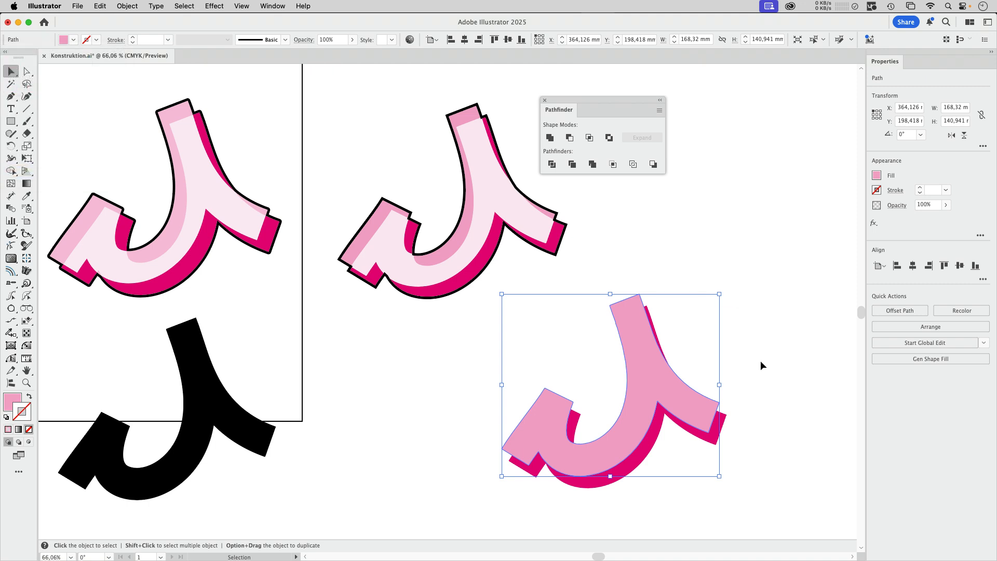
pyautogui.click(773, 320)
# - Select both overlapping pink shapes and turn them into a Live Paint group
pyautogui.moveTo(663, 395); pyautogui.dragTo(507, 486)
pyautogui.click(11, 171)
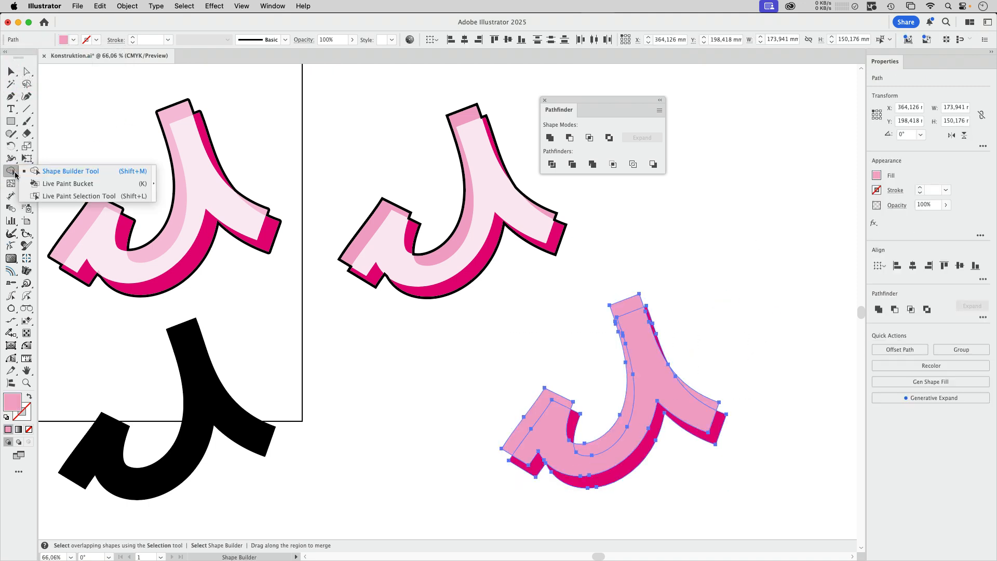
pyautogui.click(47, 183)
pyautogui.click(652, 365)
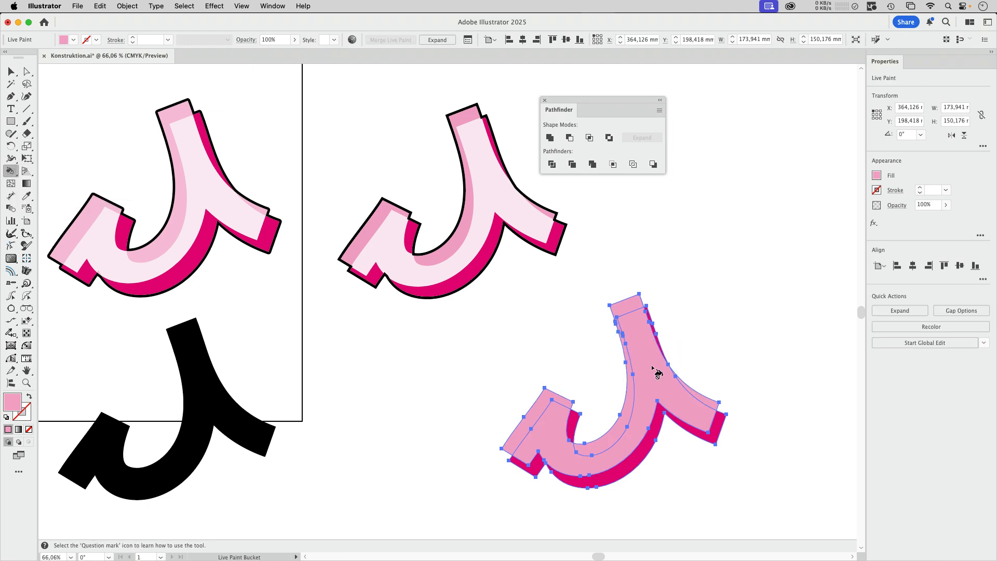
# - Paint the overlap area of the Live Paint group with very pale pink at 12% magenta
pyautogui.click(64, 40)
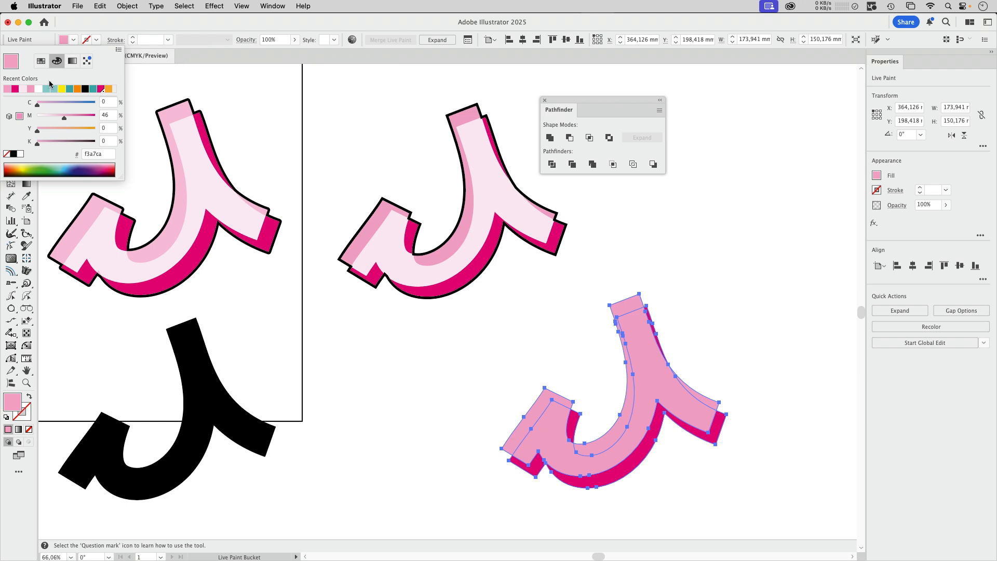
pyautogui.click(22, 89)
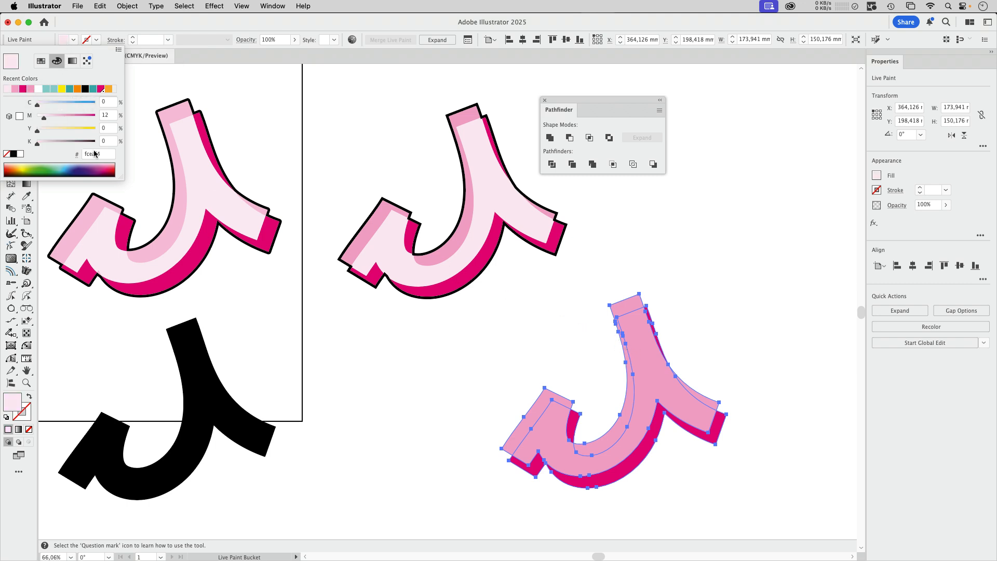
pyautogui.click(628, 351)
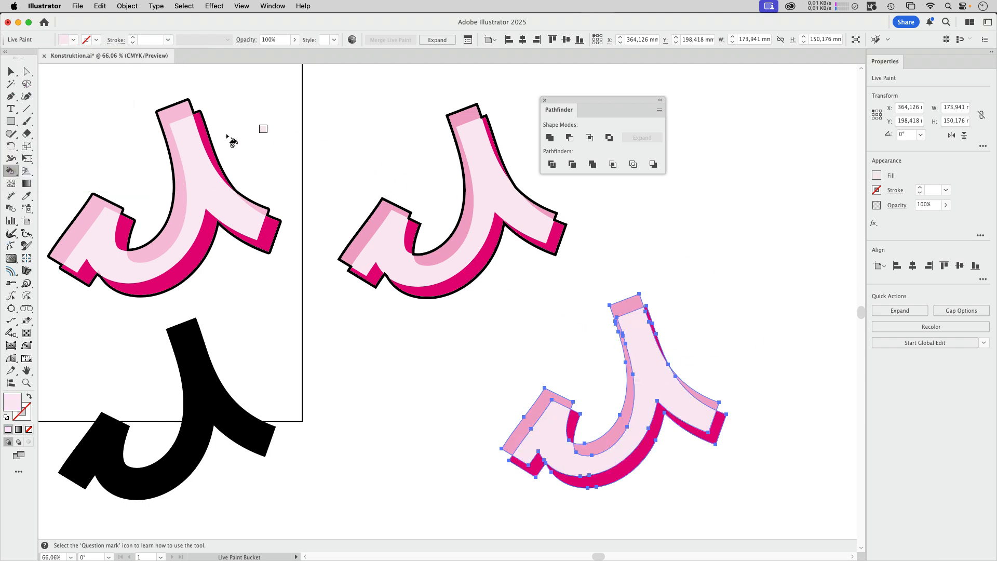
pyautogui.click(11, 71)
pyautogui.click(731, 361)
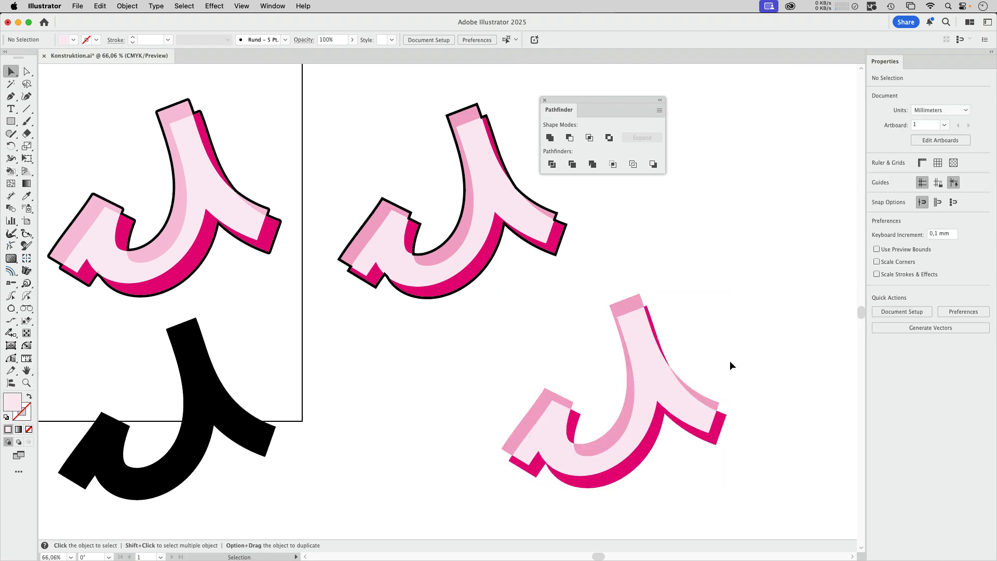
# - Move the Live Paint group a little to the left and shift only its front shape slightly down within the group
pyautogui.moveTo(669, 398)
pyautogui.mouseDown()
pyautogui.moveTo(668, 388)
pyautogui.moveTo(622, 384)
pyautogui.mouseUp()
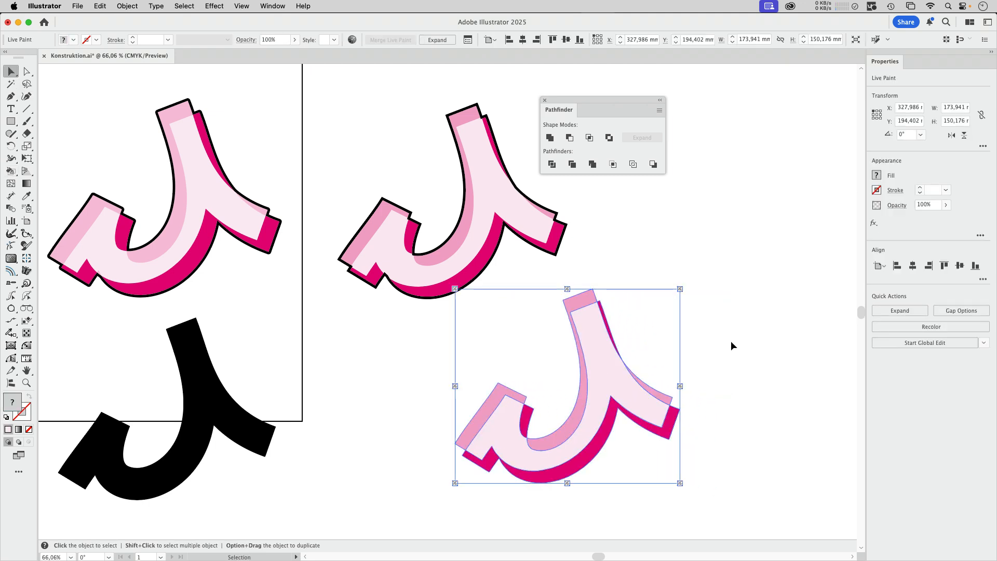
pyautogui.click(27, 71)
pyautogui.click(675, 326)
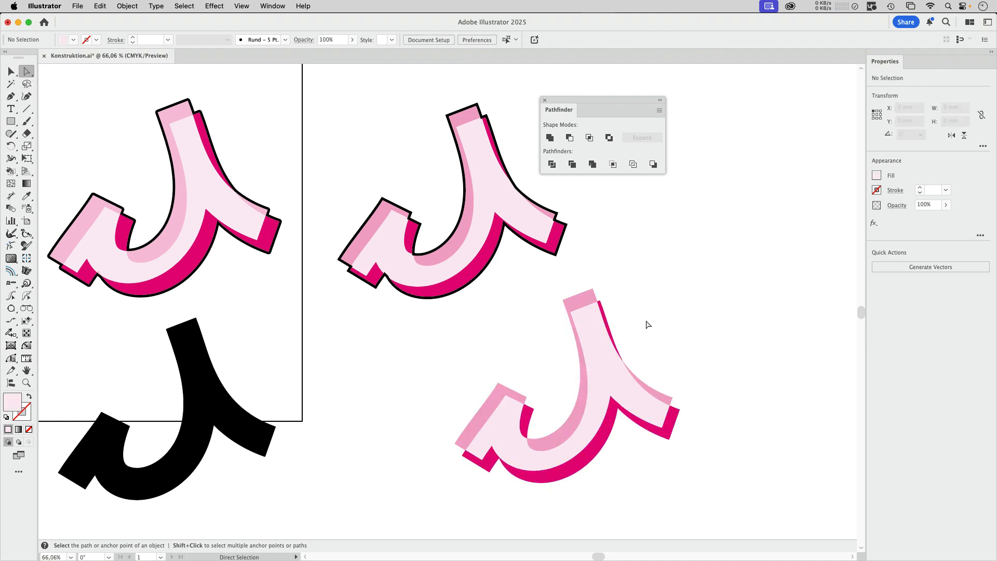
pyautogui.moveTo(584, 297)
pyautogui.mouseDown()
pyautogui.moveTo(569, 292)
pyautogui.moveTo(584, 298)
pyautogui.moveTo(574, 310)
pyautogui.moveTo(590, 310)
pyautogui.moveTo(582, 307)
pyautogui.mouseUp()
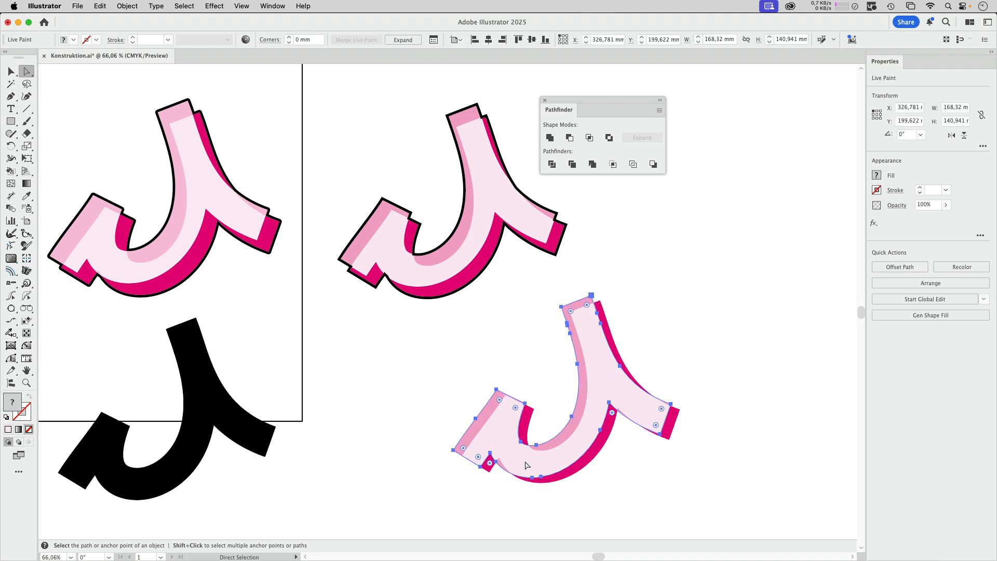
pyautogui.click(720, 343)
pyautogui.press('v')
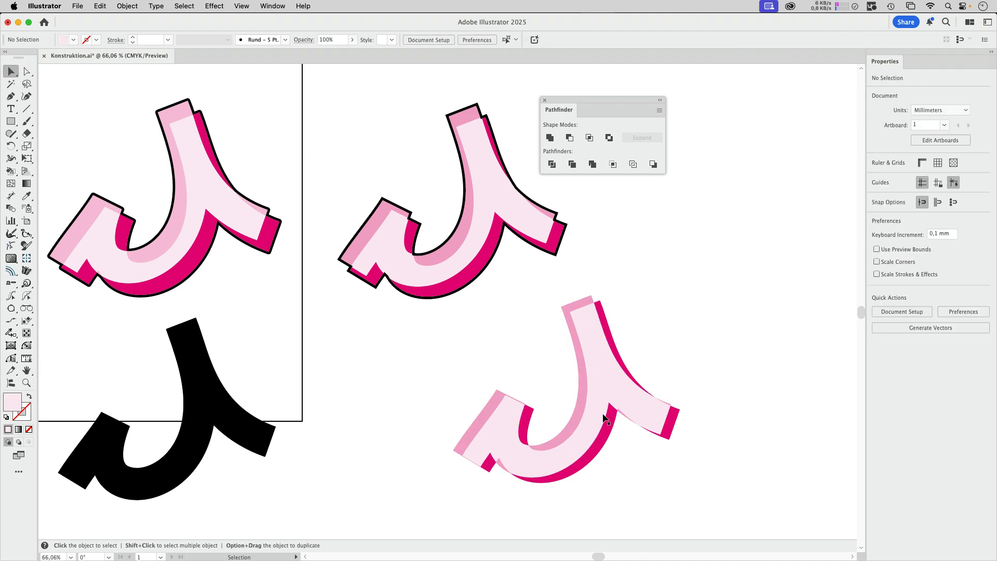
# - Show the Live Paint group's appearance attributes and add a new black stroke to the group
pyautogui.click(596, 356)
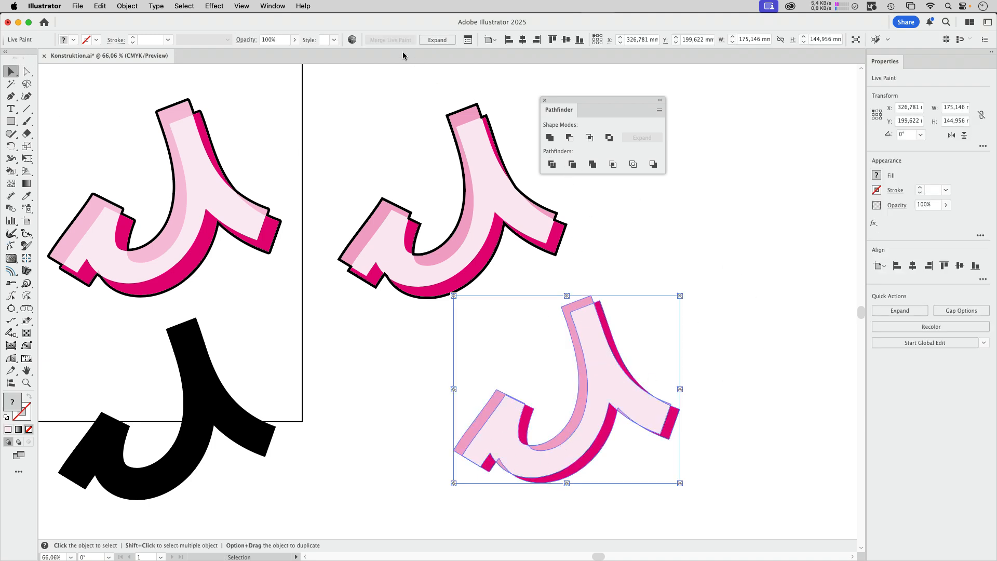
pyautogui.click(275, 6)
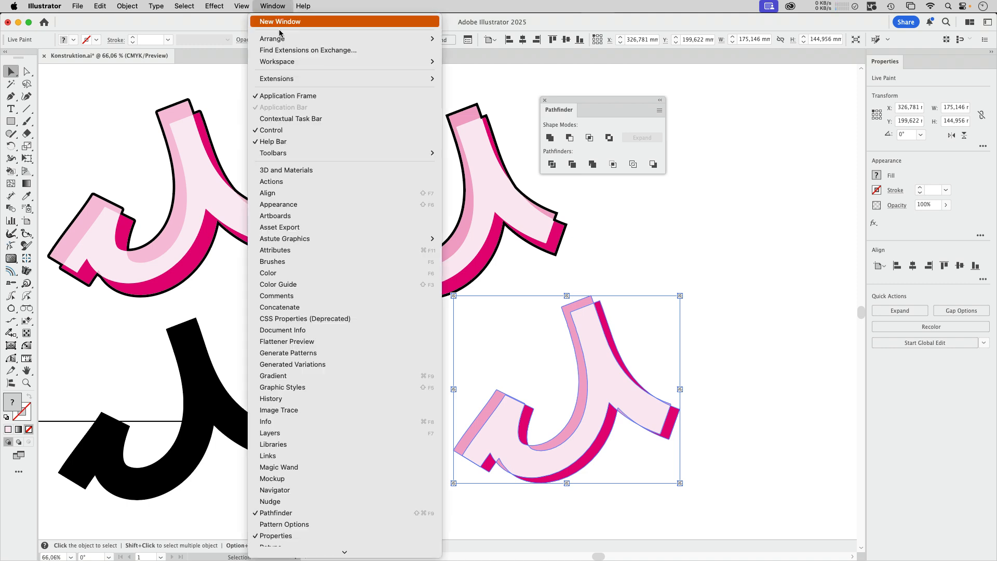
pyautogui.click(286, 206)
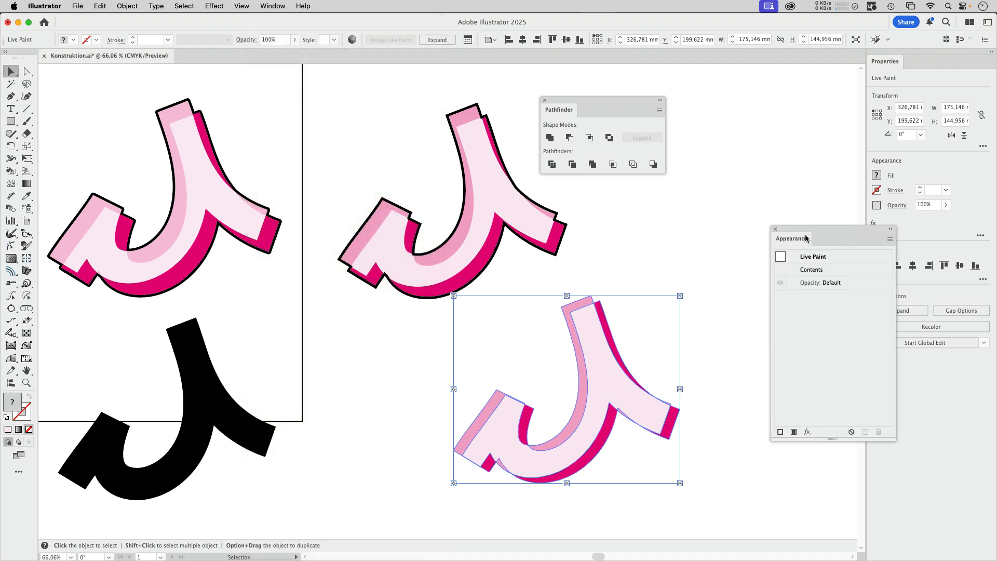
pyautogui.moveTo(808, 236); pyautogui.dragTo(755, 189)
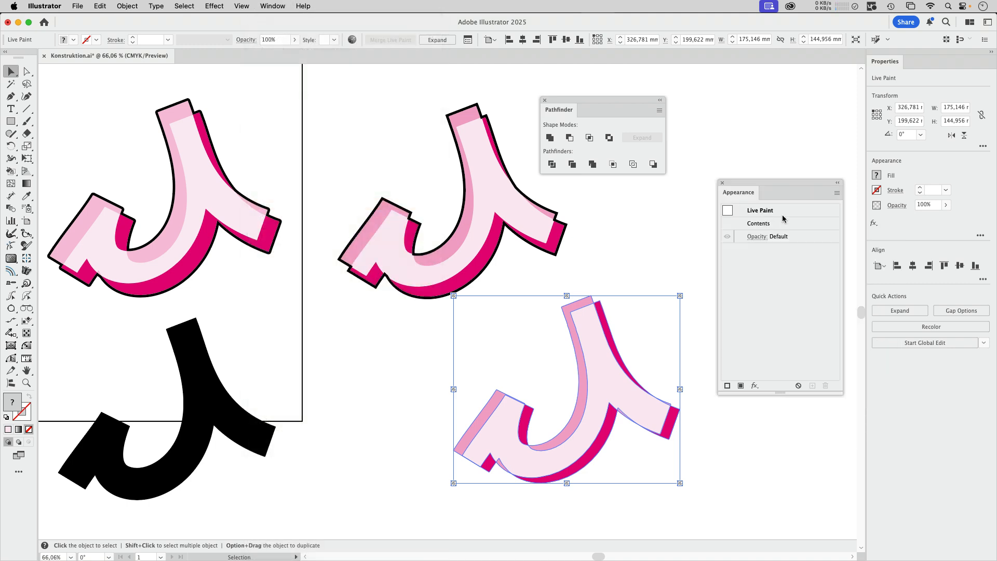
pyautogui.click(728, 386)
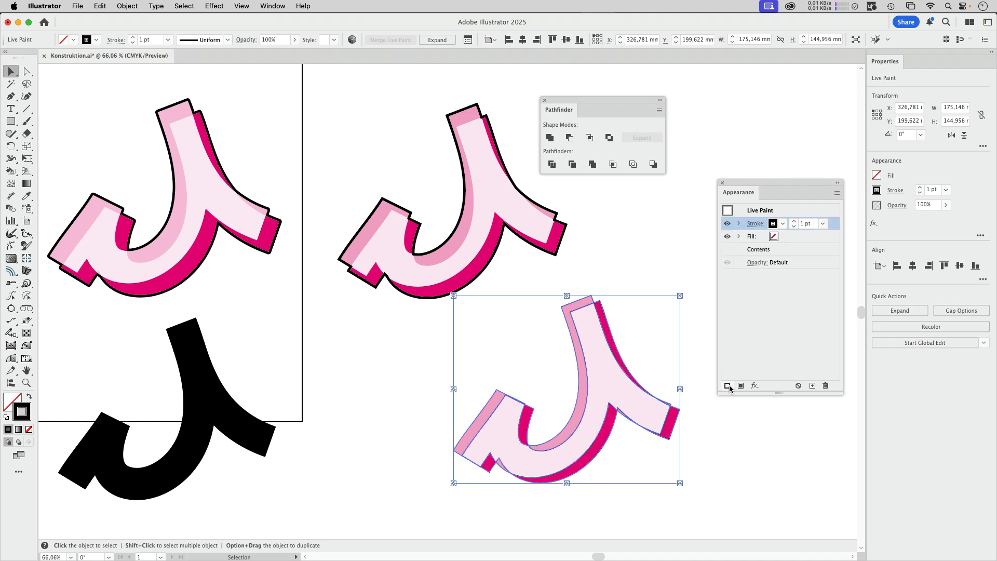
# - Move the group's stroke below its contents and thicken it to 6 pt as an outer contour
pyautogui.click(794, 221)
pyautogui.click(794, 221)
pyautogui.click(794, 220)
pyautogui.moveTo(836, 228)
pyautogui.mouseDown()
pyautogui.moveTo(829, 254)
pyautogui.moveTo(806, 266)
pyautogui.mouseUp()
pyautogui.click(643, 262)
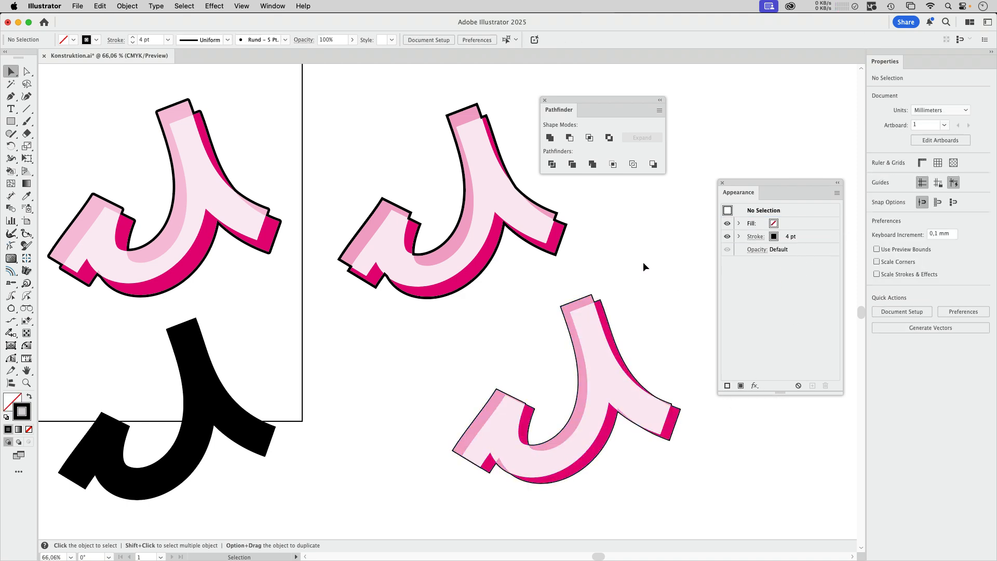
pyautogui.click(613, 333)
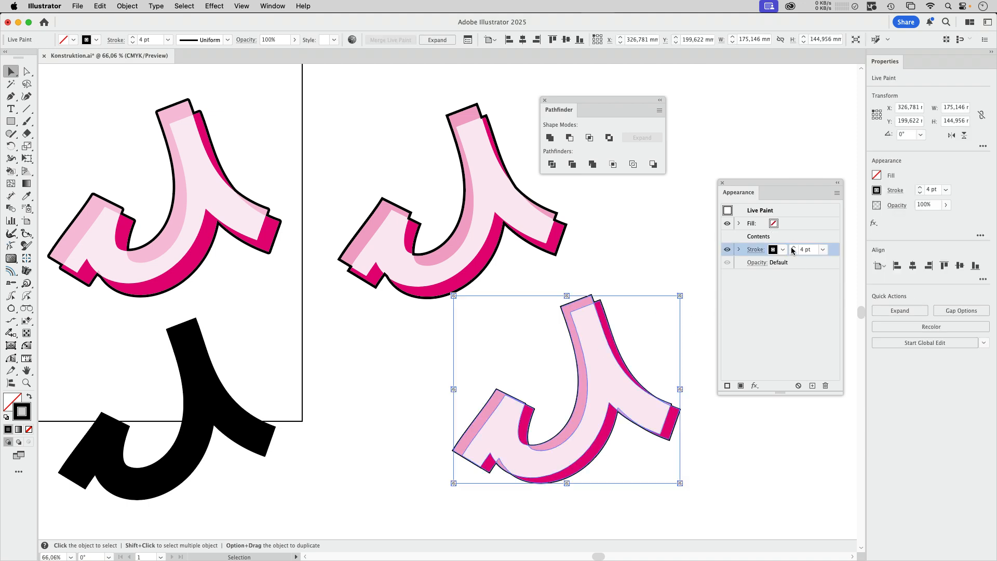
pyautogui.click(652, 252)
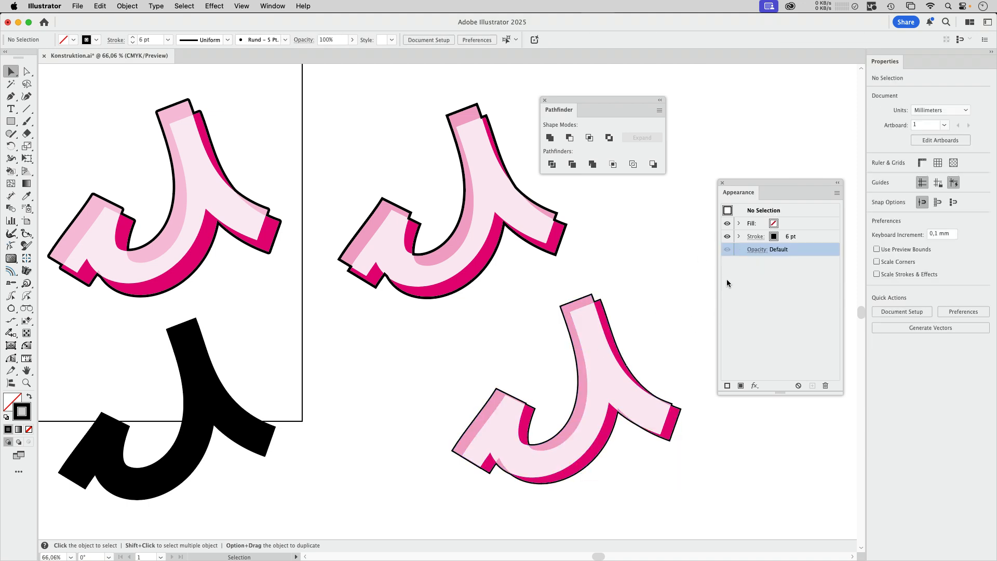
# - Shift the front shape inside the Live Paint group slightly up and to the right
pyautogui.click(27, 71)
pyautogui.moveTo(569, 320); pyautogui.dragTo(569, 316)
pyautogui.click(671, 330)
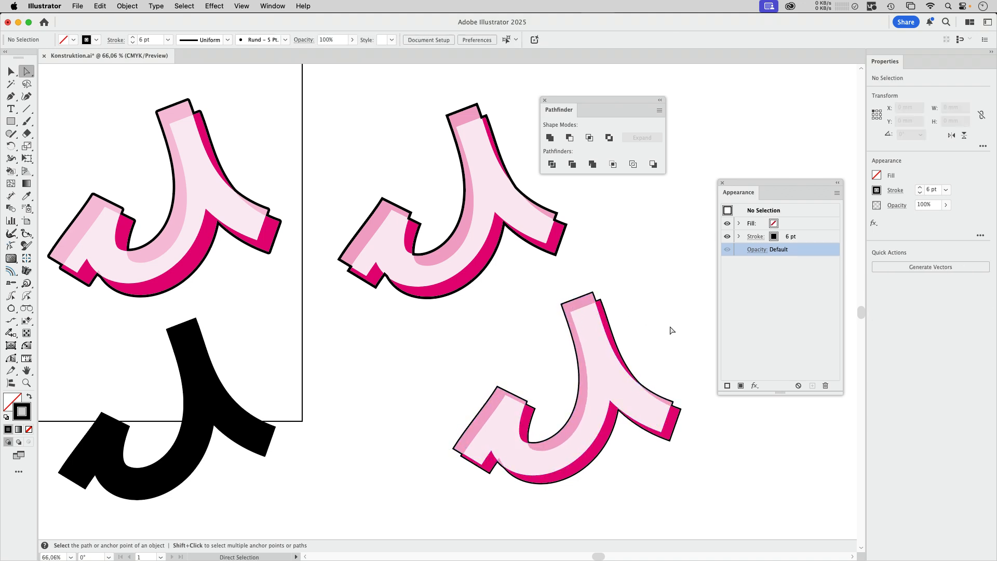
# - Move the contoured Live Paint lettering up beside the two other pink letterings
pyautogui.click(8, 73)
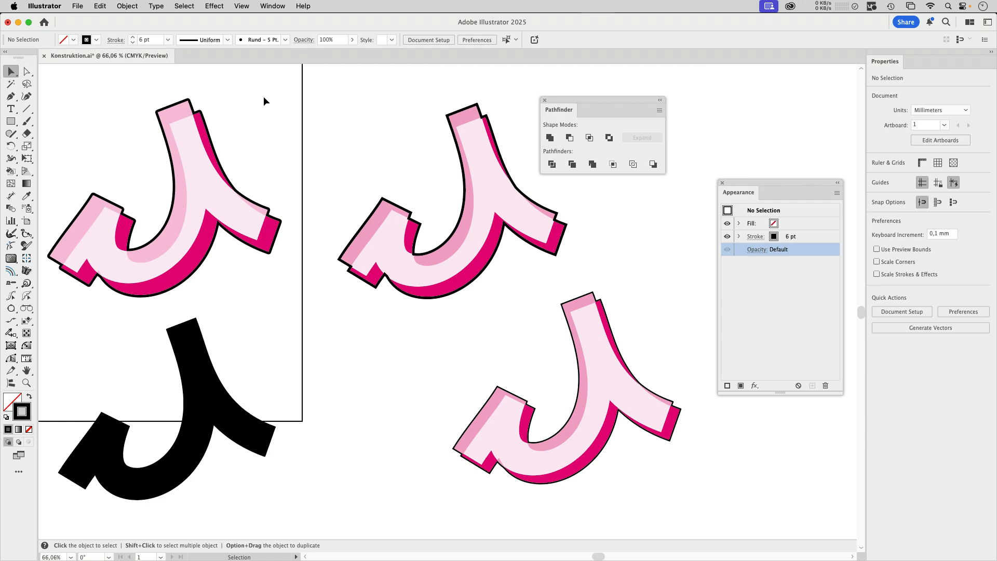
pyautogui.moveTo(590, 440)
pyautogui.mouseDown()
pyautogui.moveTo(703, 287)
pyautogui.moveTo(712, 245)
pyautogui.mouseUp()
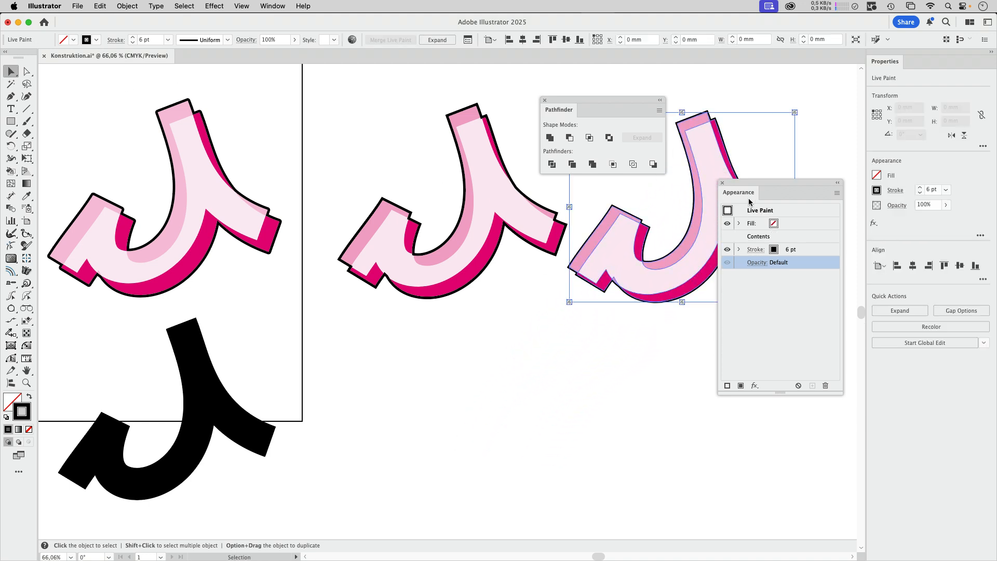
pyautogui.moveTo(754, 184); pyautogui.dragTo(827, 85)
pyautogui.click(613, 398)
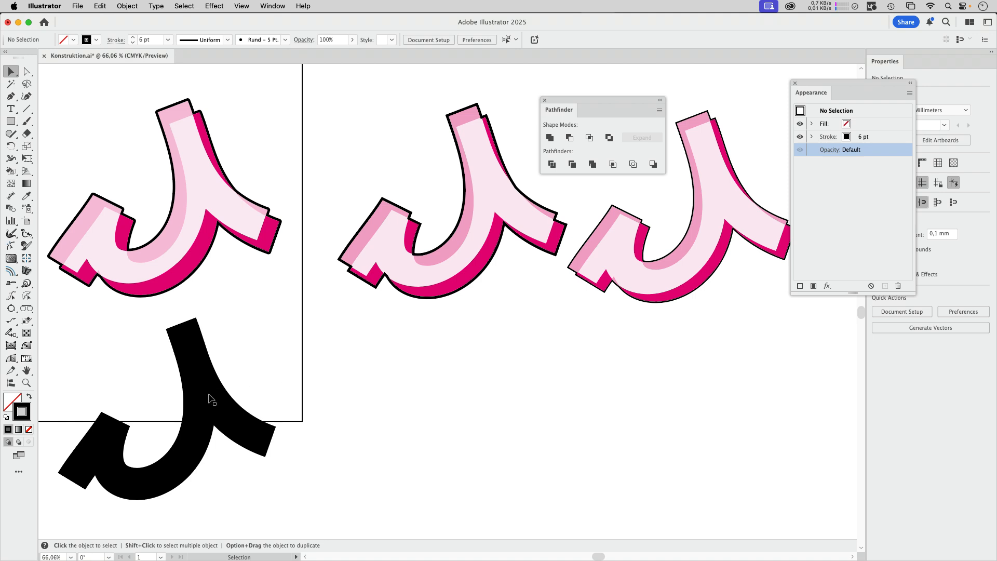
# - Move the black 70 pt stroked path off the artboard into the free space below the pink letterings and tidy the floating panels around it
pyautogui.moveTo(207, 400); pyautogui.dragTo(595, 400)
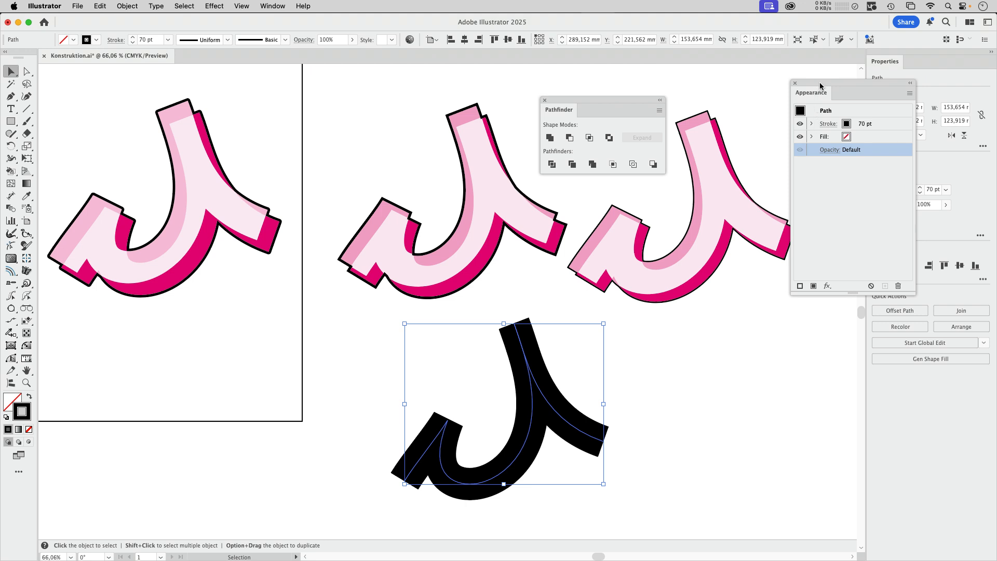
pyautogui.moveTo(818, 91); pyautogui.dragTo(681, 295)
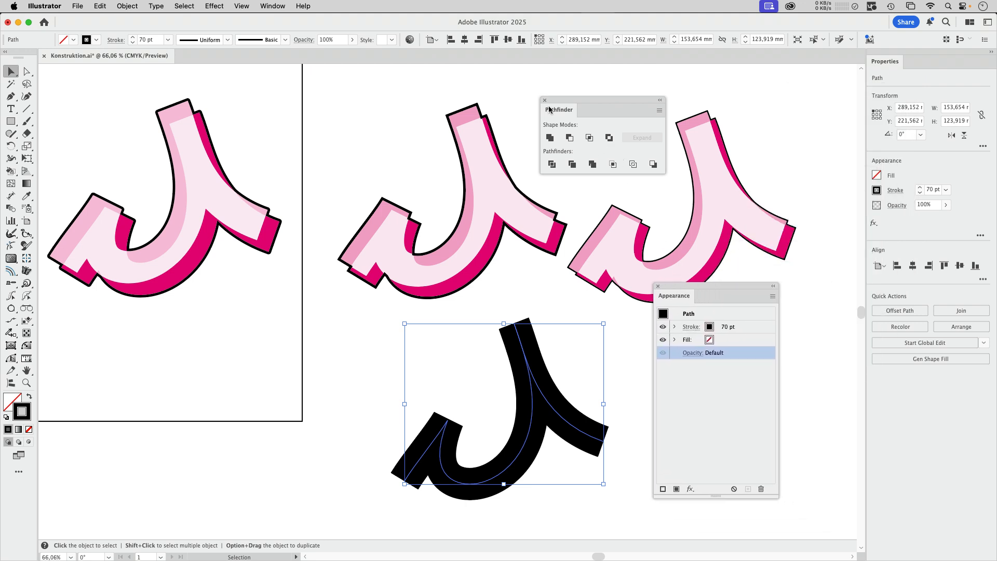
pyautogui.moveTo(550, 110); pyautogui.dragTo(712, 339)
# - Change the path's 70 pt stroke colour to magenta (#e5007d)
pyautogui.click(696, 339)
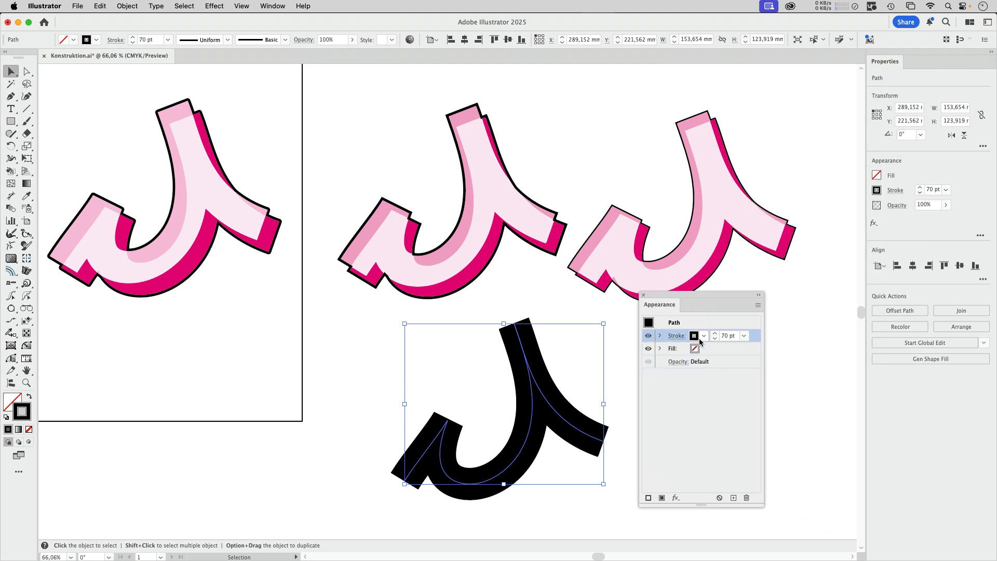
pyautogui.click(704, 336)
pyautogui.click(608, 386)
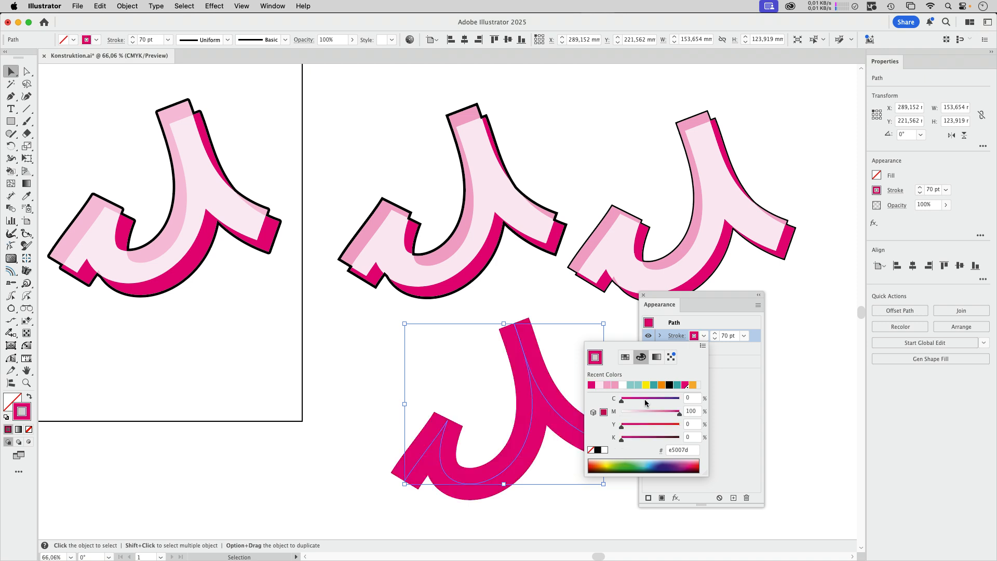
pyautogui.click(700, 306)
pyautogui.moveTo(737, 300); pyautogui.dragTo(788, 309)
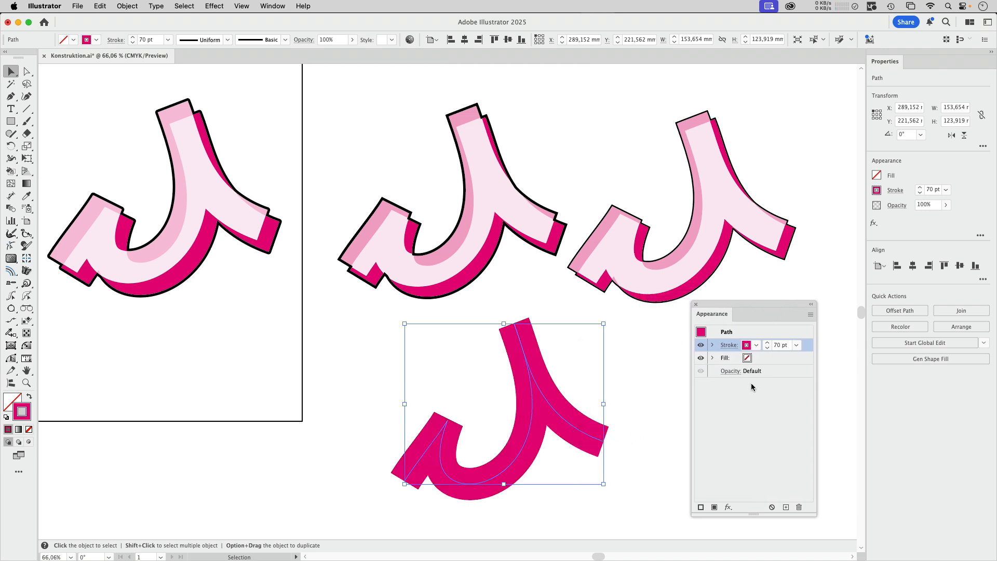
# - Apply the Outline Stroke path effect to the path's magenta 70 pt stroke
pyautogui.click(713, 346)
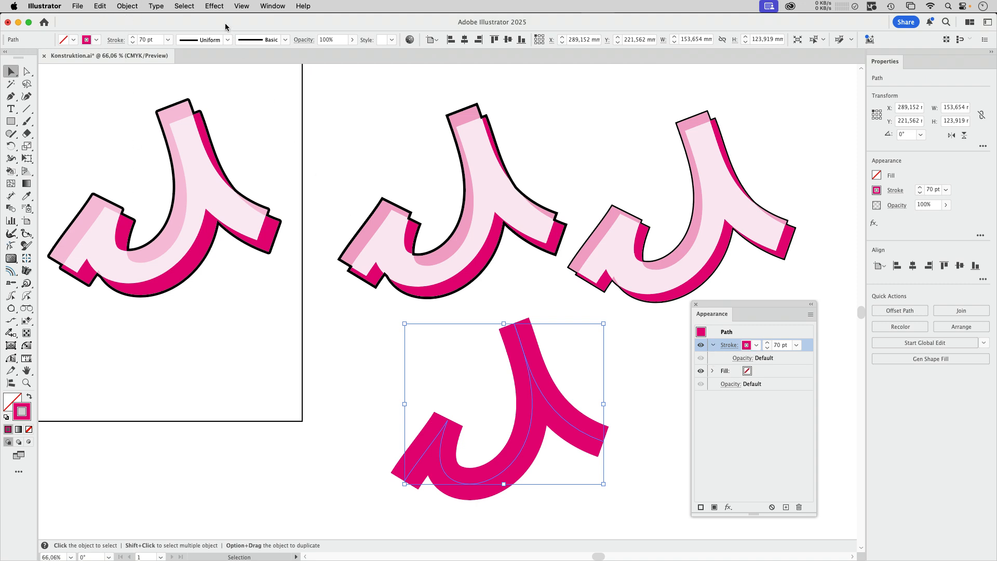
pyautogui.click(214, 6)
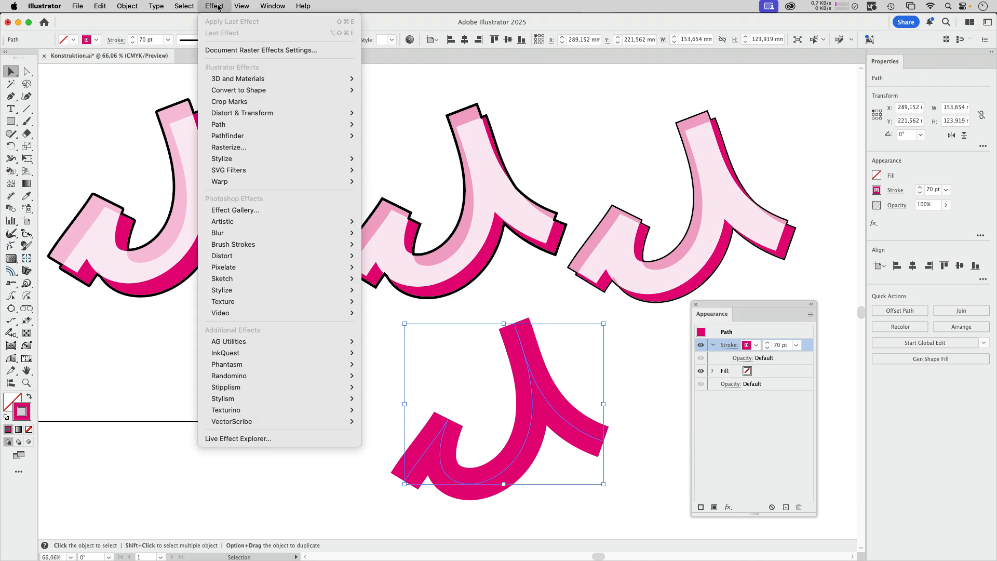
pyautogui.moveTo(252, 127)
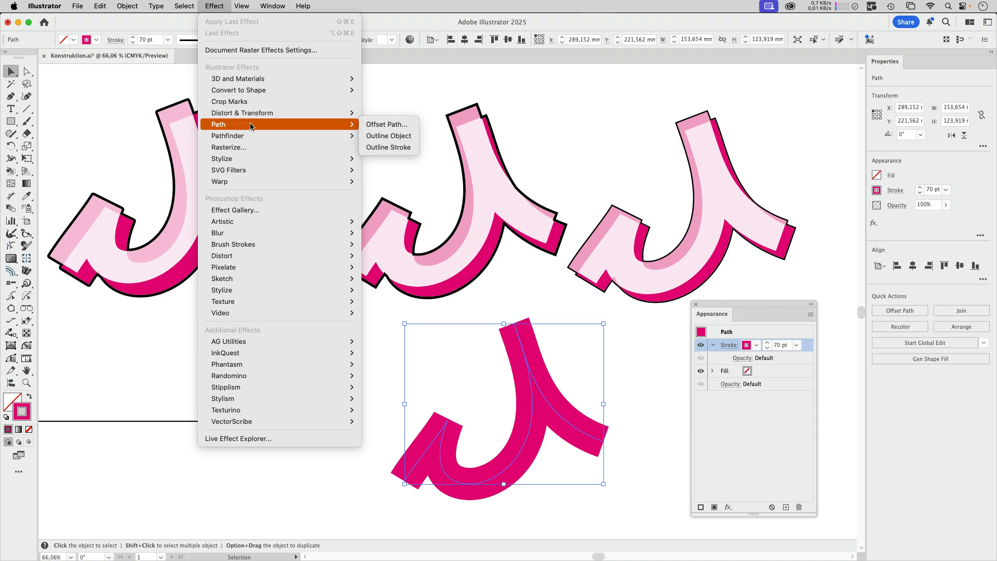
pyautogui.click(389, 148)
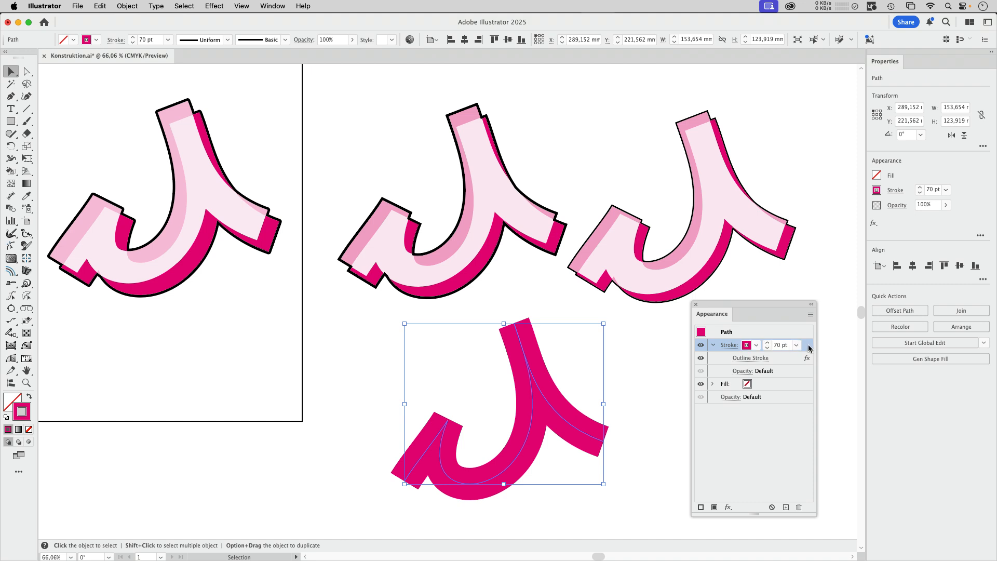
# - Duplicate the magenta stroke in the path's appearance and colour the upper copy pink (#f3a7ca)
pyautogui.click(786, 507)
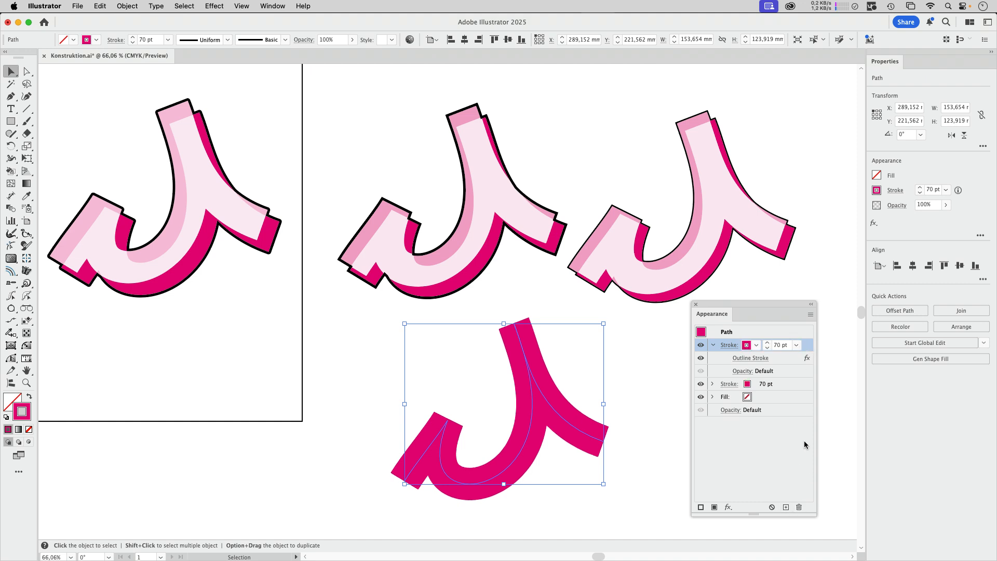
pyautogui.click(753, 344)
pyautogui.click(659, 395)
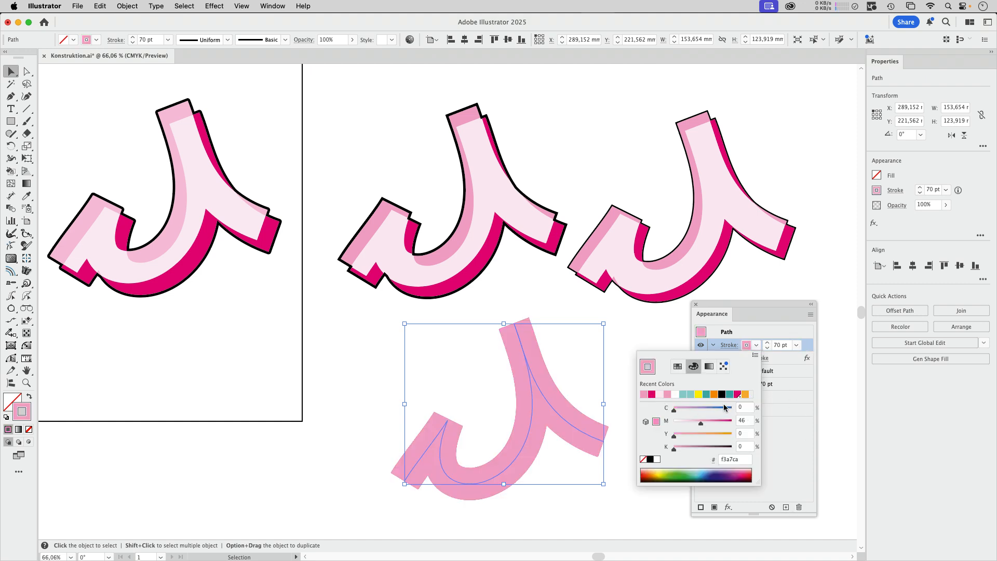
pyautogui.click(812, 347)
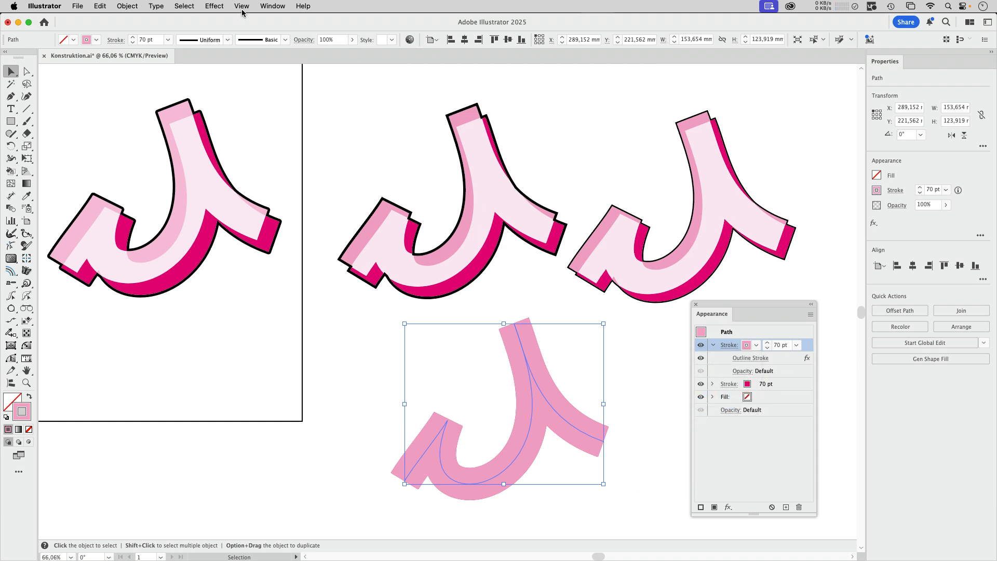
# - Add a Transform effect to the upper pink stroke with a horizontal move of -8 mm
pyautogui.click(222, 8)
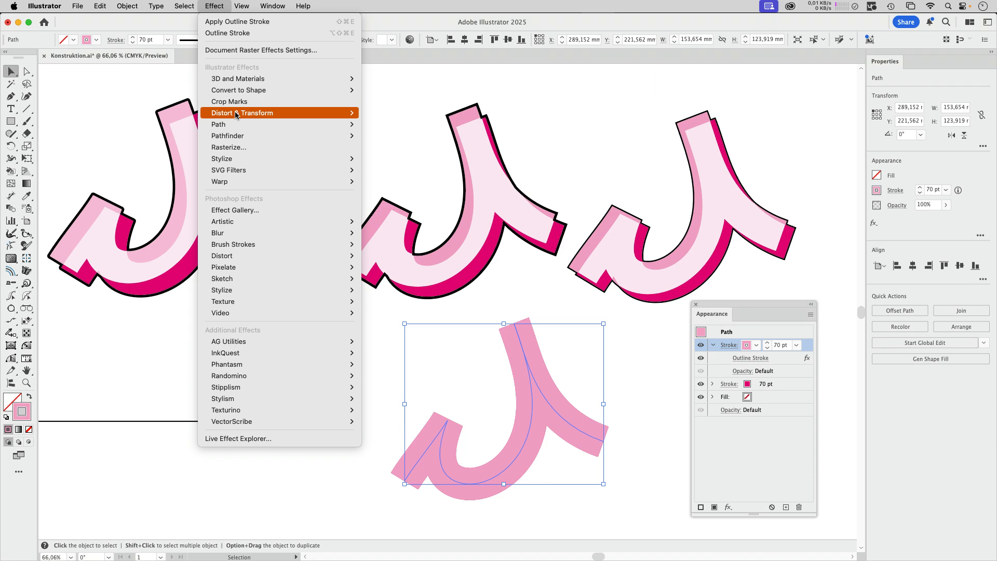
pyautogui.moveTo(236, 114)
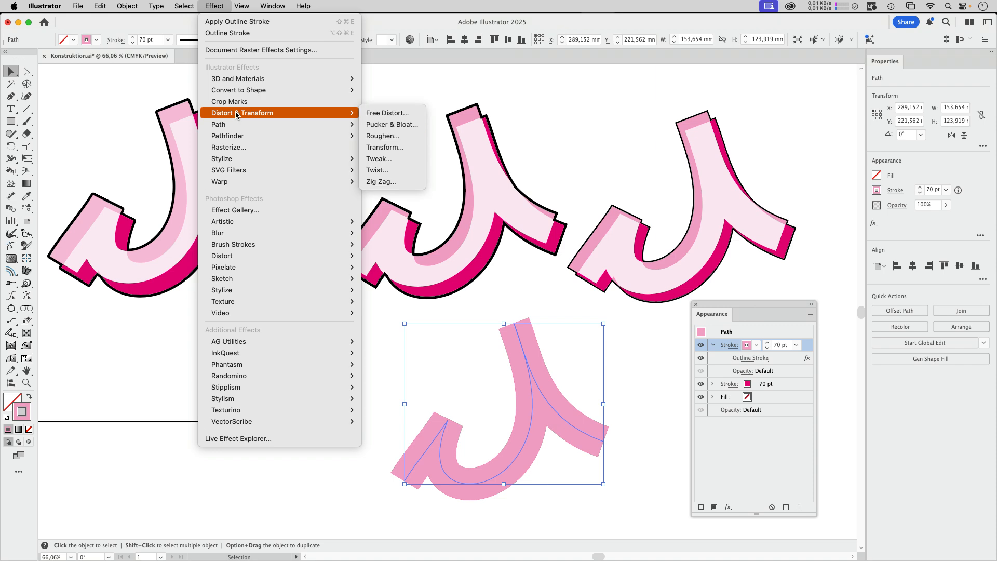
pyautogui.click(385, 147)
pyautogui.moveTo(343, 73); pyautogui.dragTo(803, 158)
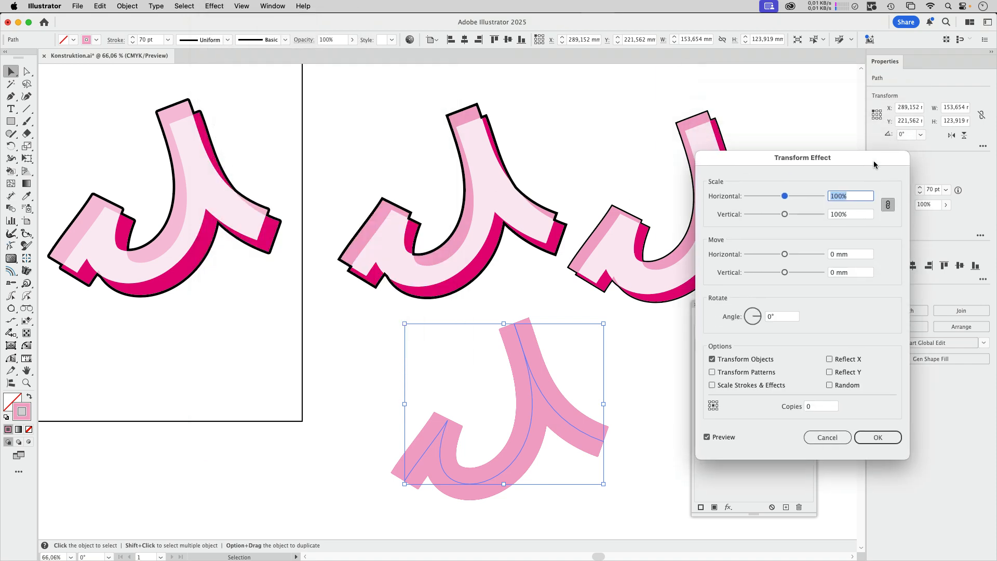
pyautogui.click(858, 254)
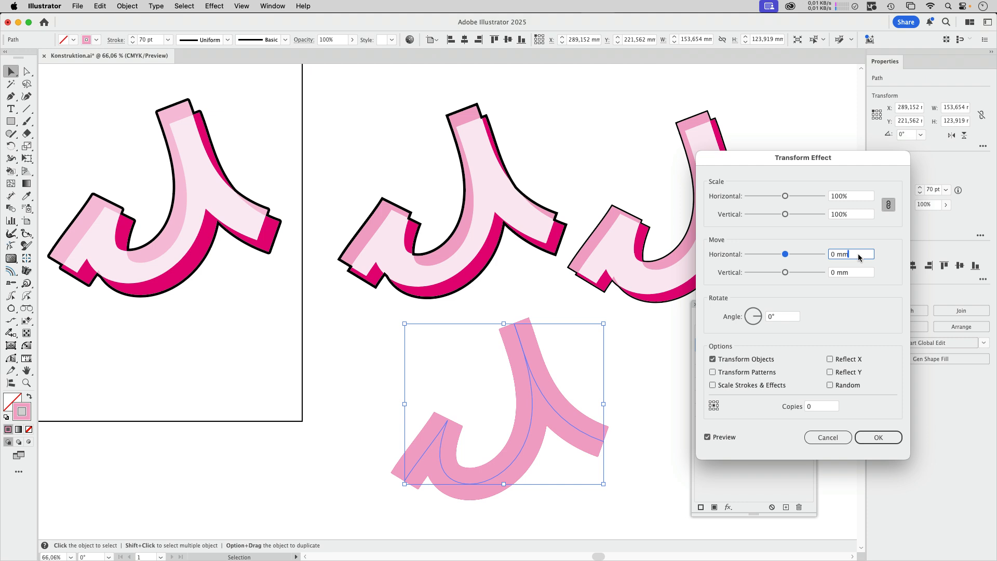
pyautogui.press('Down')
pyautogui.press('Down')
pyautogui.press('Down')
pyautogui.press('Down')
pyautogui.press('Down')
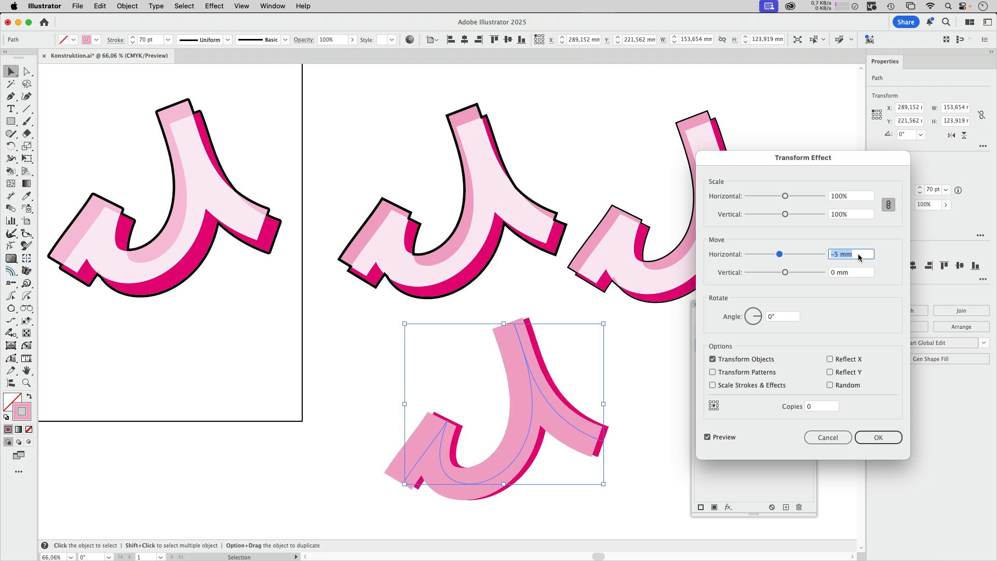
pyautogui.press('Down')
pyautogui.press('Down')
pyautogui.press('Down')
# - Set the Transform effect's vertical move to -6 mm with 1 copy and apply it
pyautogui.click(852, 273)
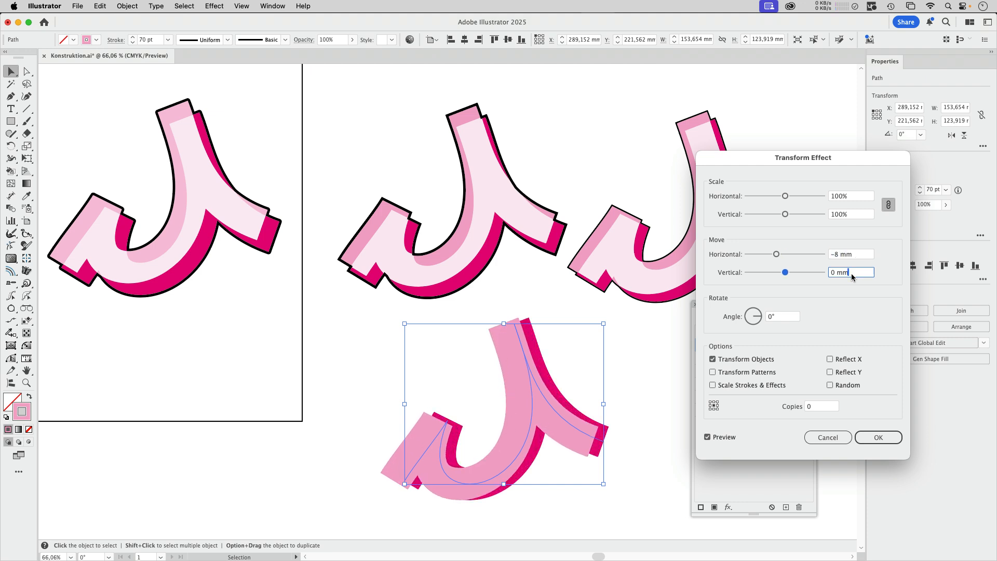
pyautogui.press('Down')
pyautogui.press('Down')
pyautogui.press('Down')
pyautogui.press('Down')
pyautogui.press('Down')
pyautogui.press('Down')
pyautogui.click(818, 407)
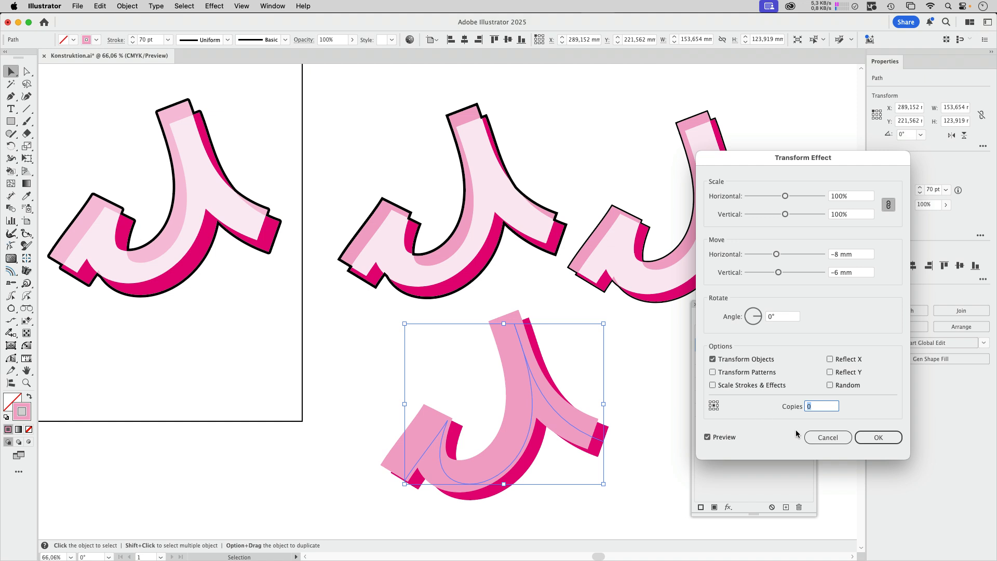
pyautogui.write('1')
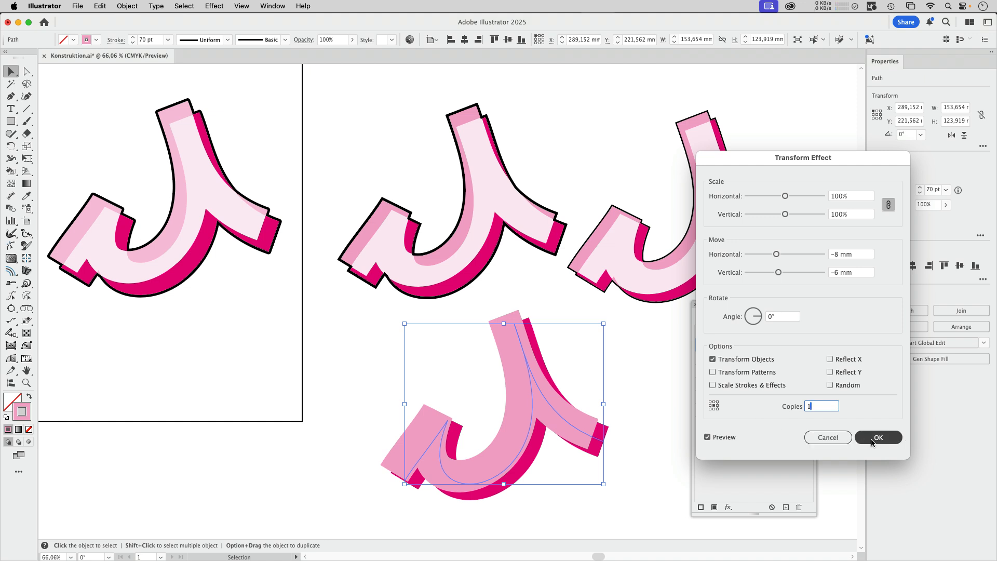
pyautogui.click(879, 438)
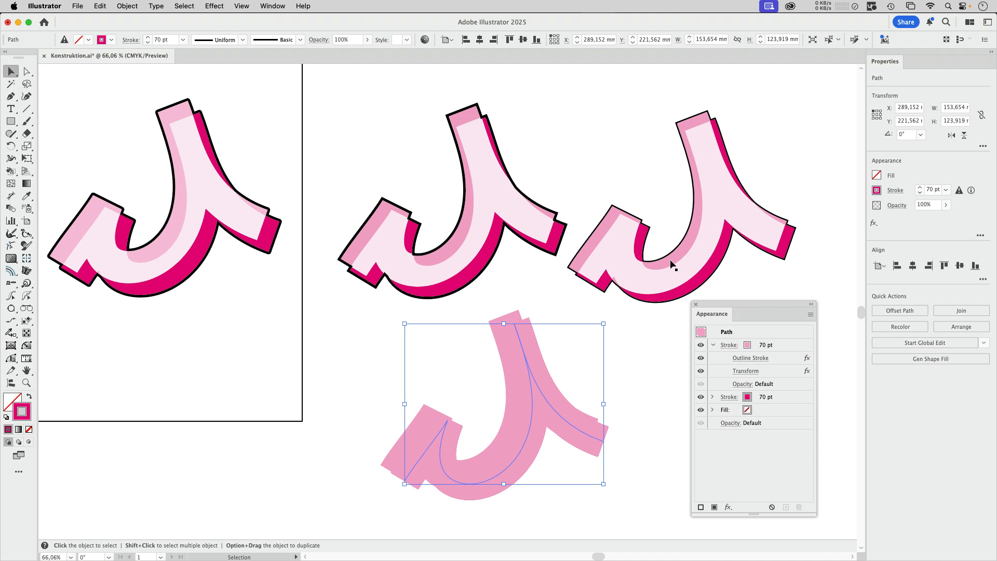
# - Apply the Pathfinder Subtract effect to the pink stroke, below its Transform effect
pyautogui.click(804, 345)
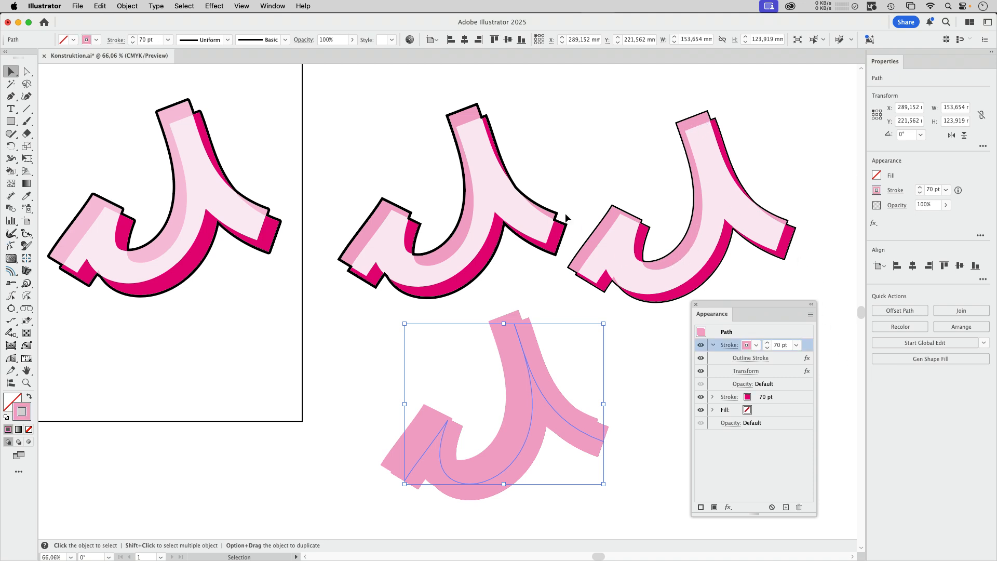
pyautogui.click(216, 9)
pyautogui.moveTo(224, 136)
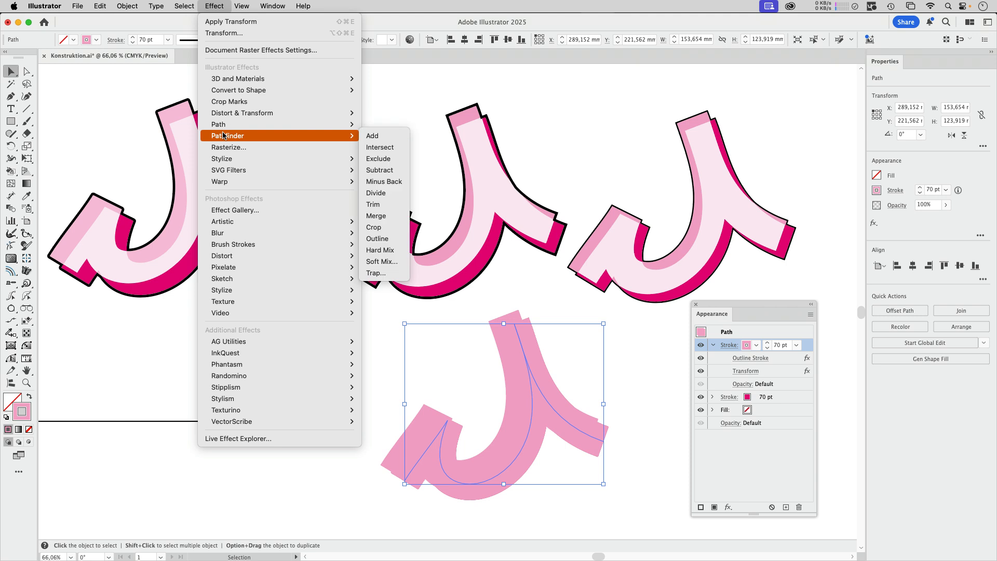
pyautogui.click(392, 171)
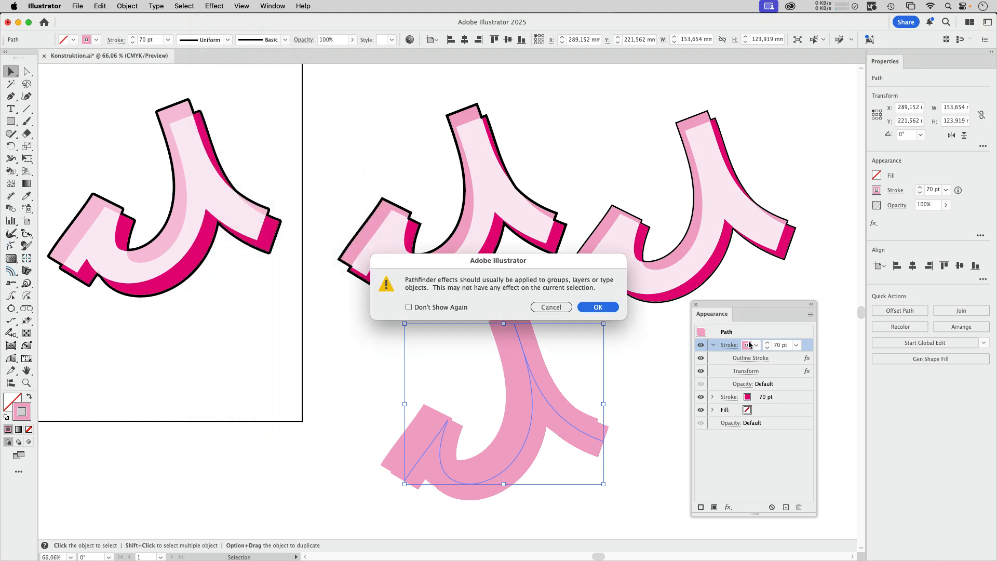
pyautogui.click(602, 308)
pyautogui.moveTo(766, 360)
pyautogui.mouseDown()
pyautogui.moveTo(776, 363)
pyautogui.moveTo(776, 391)
pyautogui.mouseUp()
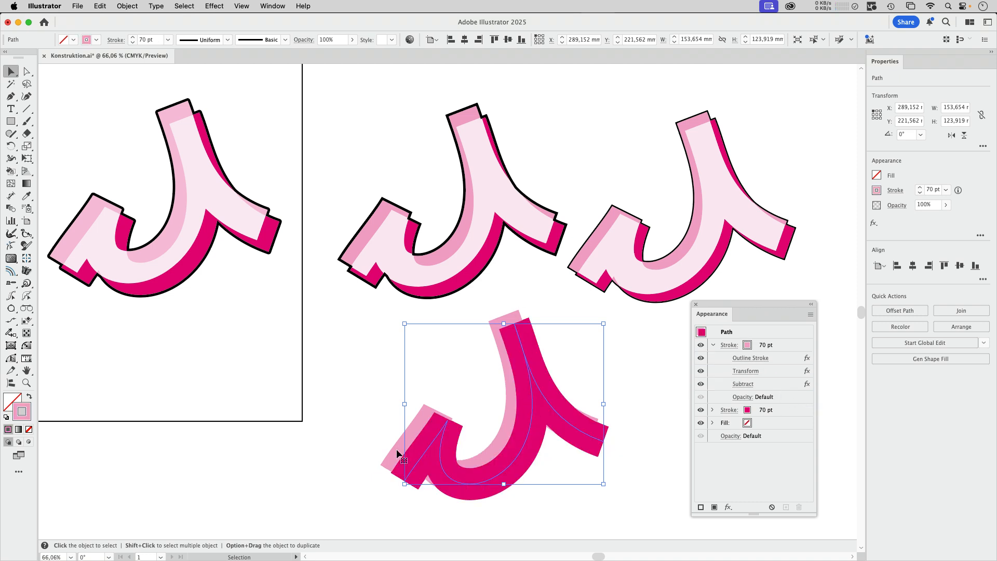
# - Duplicate the pink stroke together with its effects and colour the upper copy pale pink (#fceaf4)
pyautogui.click(790, 346)
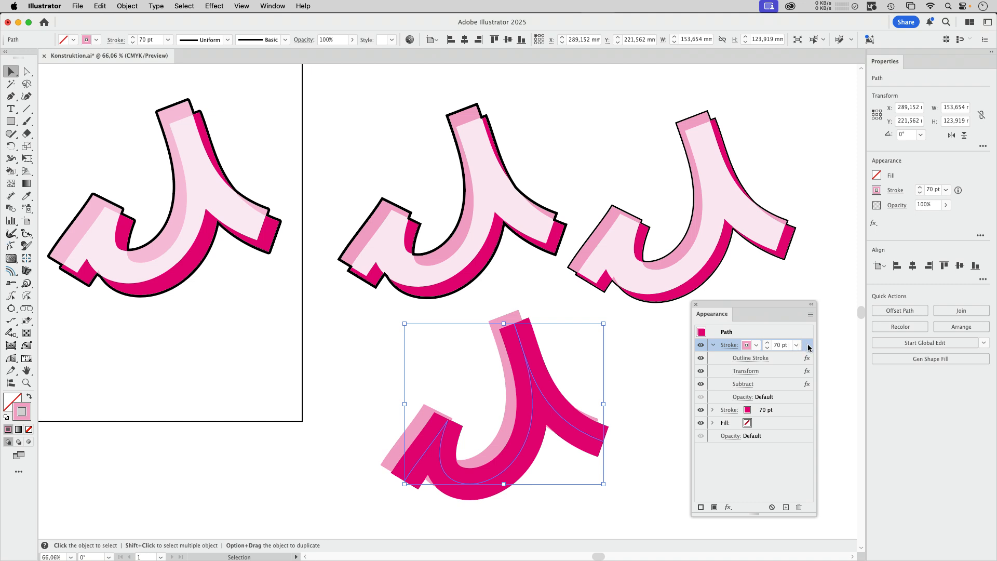
pyautogui.moveTo(809, 348); pyautogui.dragTo(805, 376)
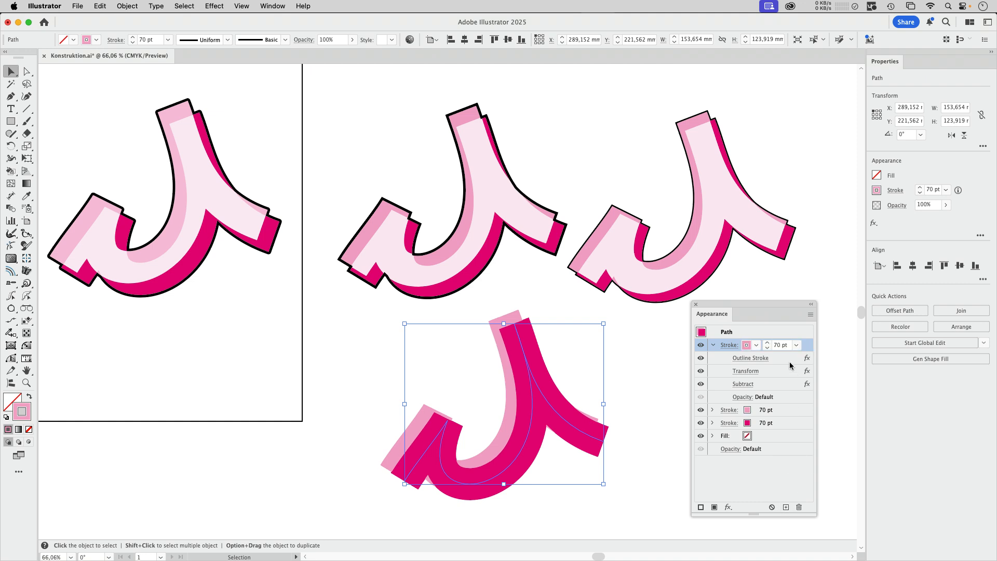
pyautogui.click(757, 345)
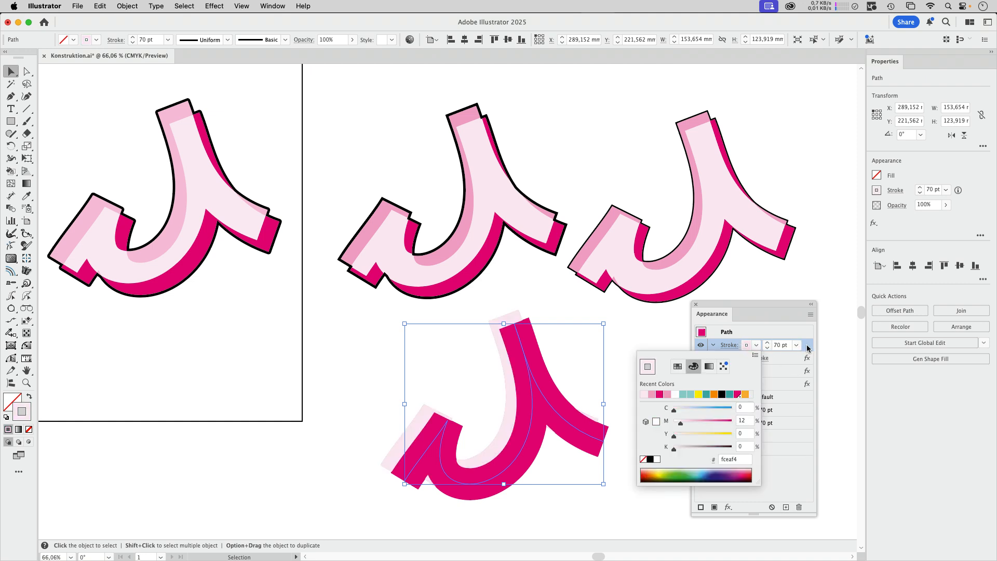
# - Change the pale pink stroke's Pathfinder operation from Subtract to Intersect
pyautogui.click(745, 384)
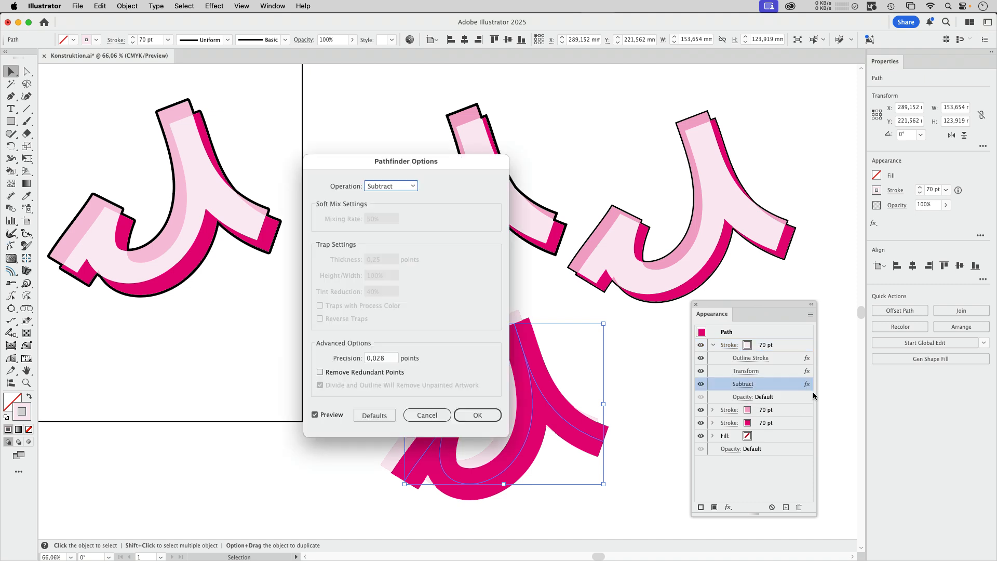
pyautogui.moveTo(444, 160); pyautogui.dragTo(751, 60)
pyautogui.click(705, 87)
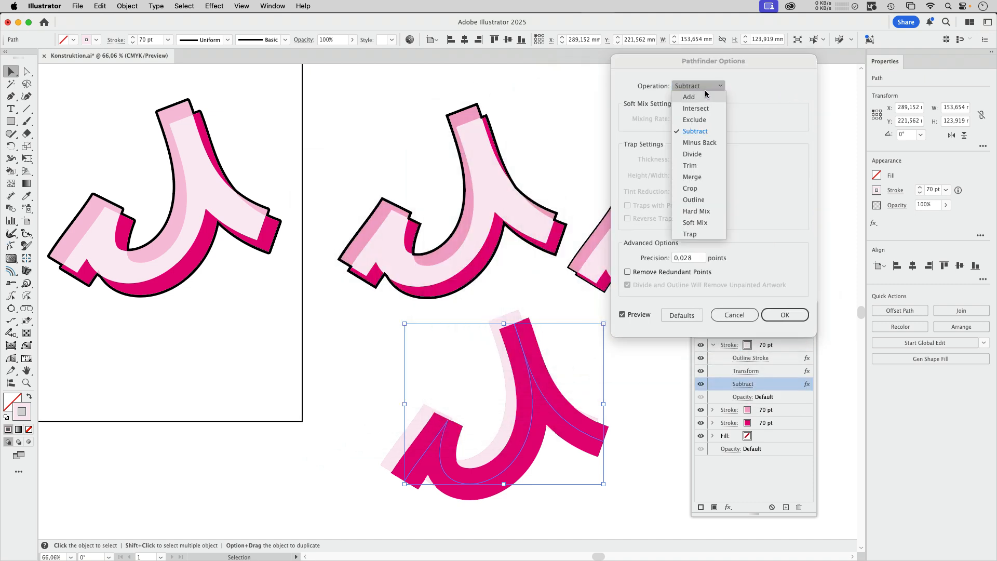
pyautogui.click(696, 109)
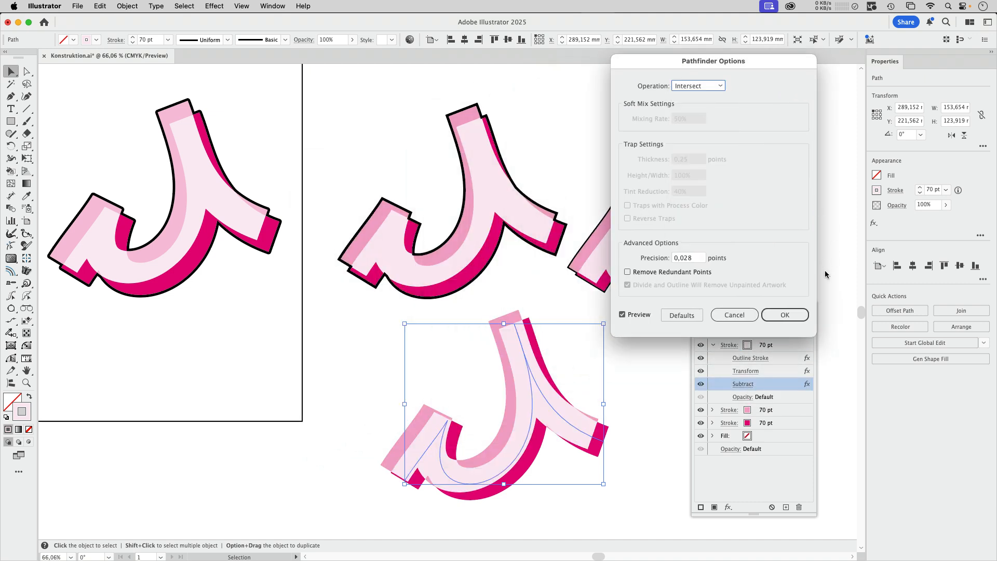
pyautogui.click(807, 315)
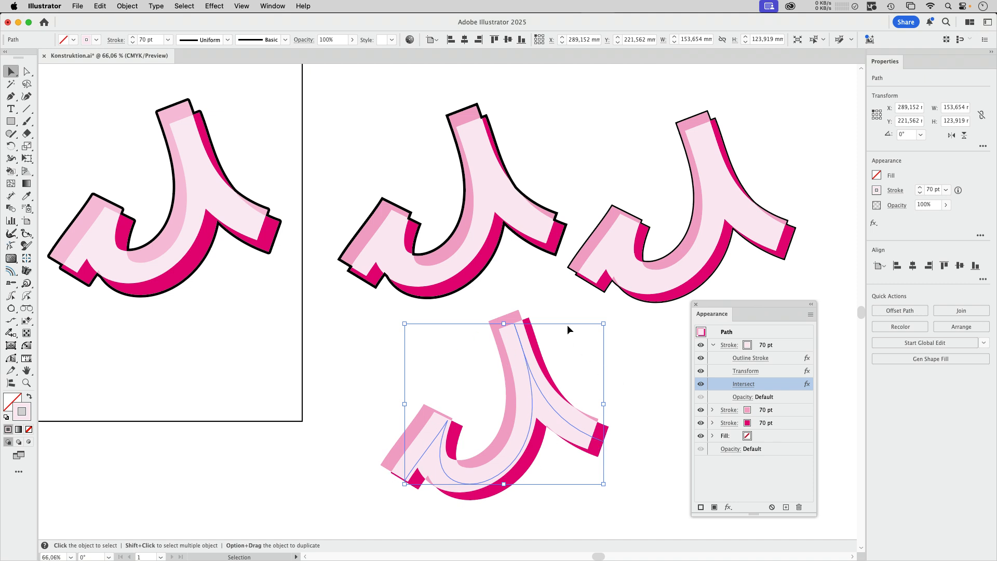
# - Target the path as a whole and put it into a group
pyautogui.click(791, 348)
pyautogui.click(780, 332)
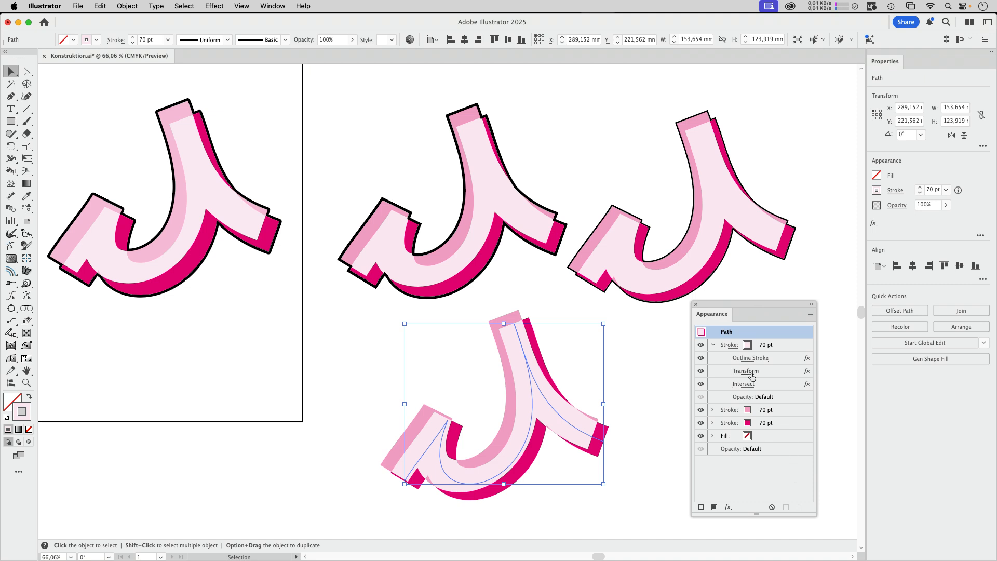
pyautogui.click(129, 6)
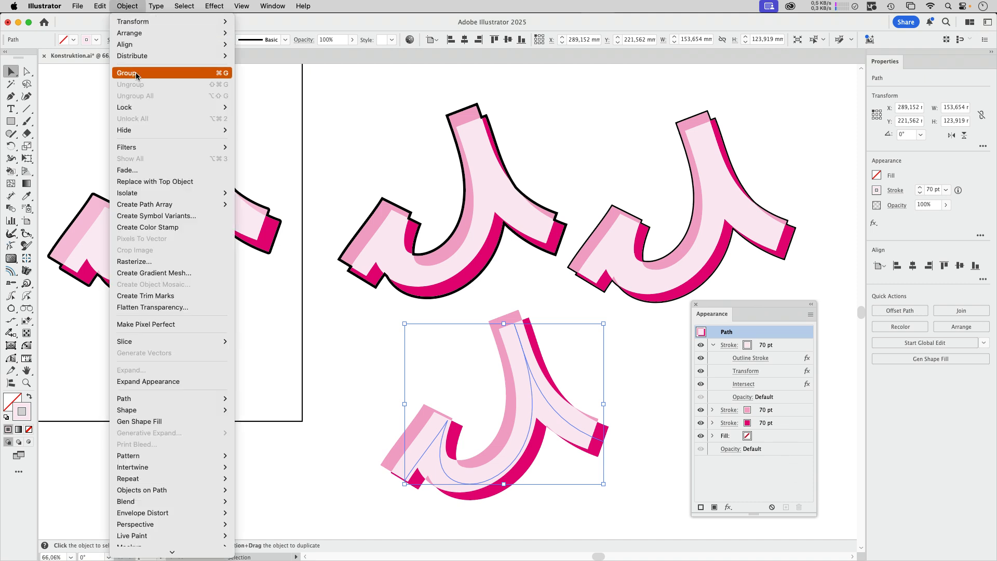
pyautogui.click(138, 76)
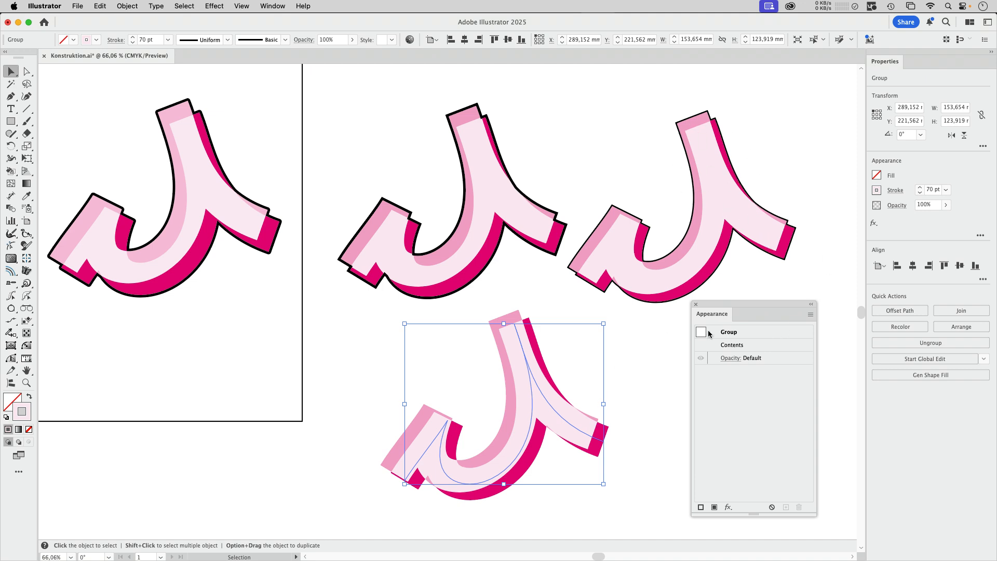
# - Add a black stroke to the group, place it below Contents in the appearance and set its weight to 10 pt
pyautogui.press('super+alt+slash')
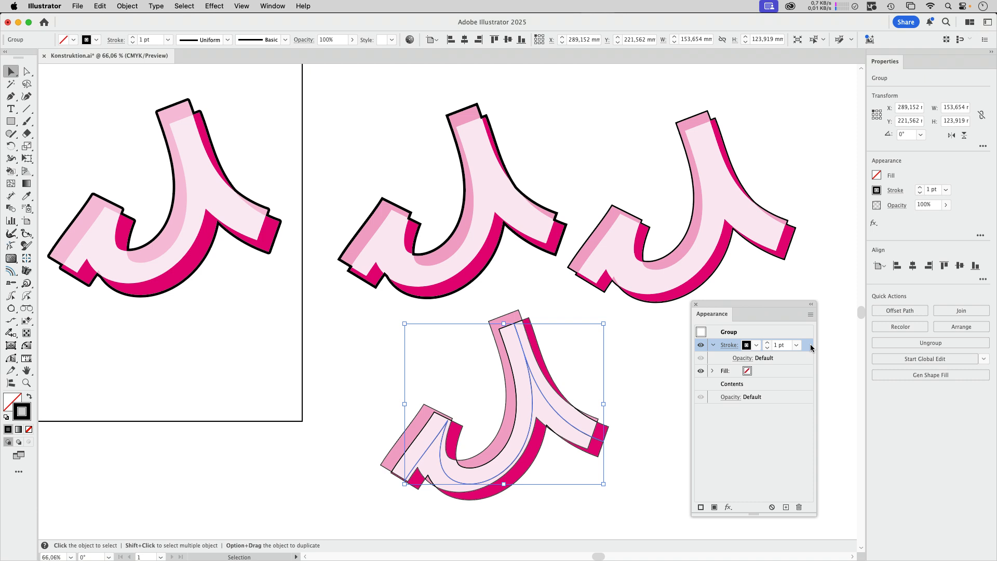
pyautogui.moveTo(812, 347); pyautogui.dragTo(804, 390)
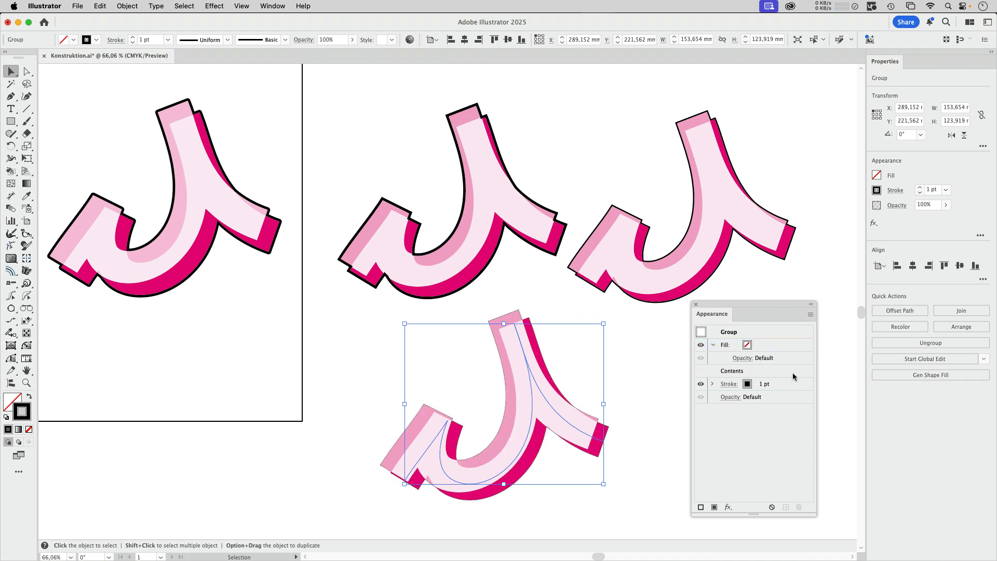
pyautogui.click(776, 385)
pyautogui.click(767, 382)
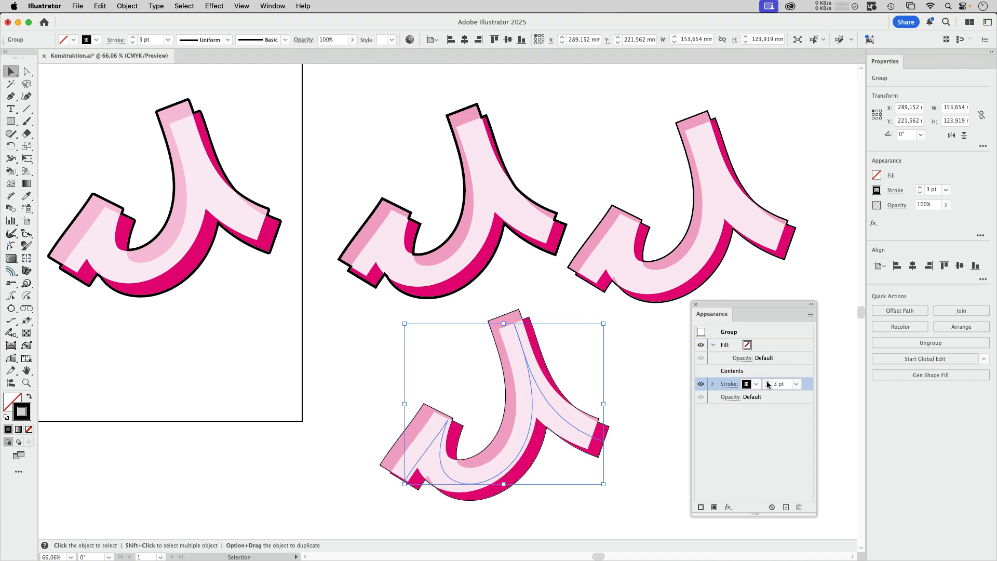
pyautogui.click(767, 381)
pyautogui.click(768, 381)
pyautogui.click(768, 381)
pyautogui.click(768, 381)
pyautogui.click(677, 368)
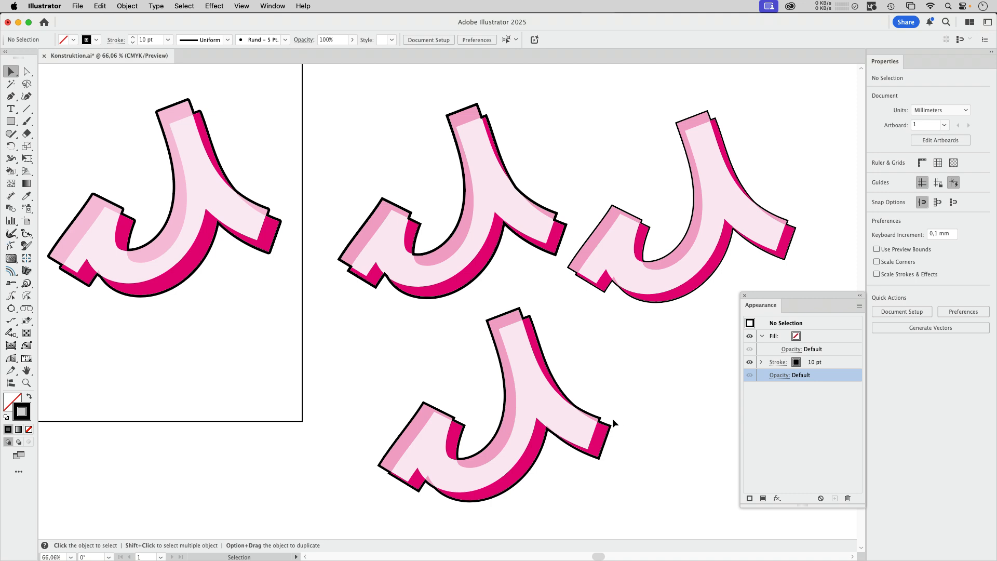
# - Reshape the grouped letter by moving the path's lower-left end anchor slightly outward and its right end anchor slightly upward
pyautogui.scroll(-5, 570, 429)
pyautogui.click(541, 314)
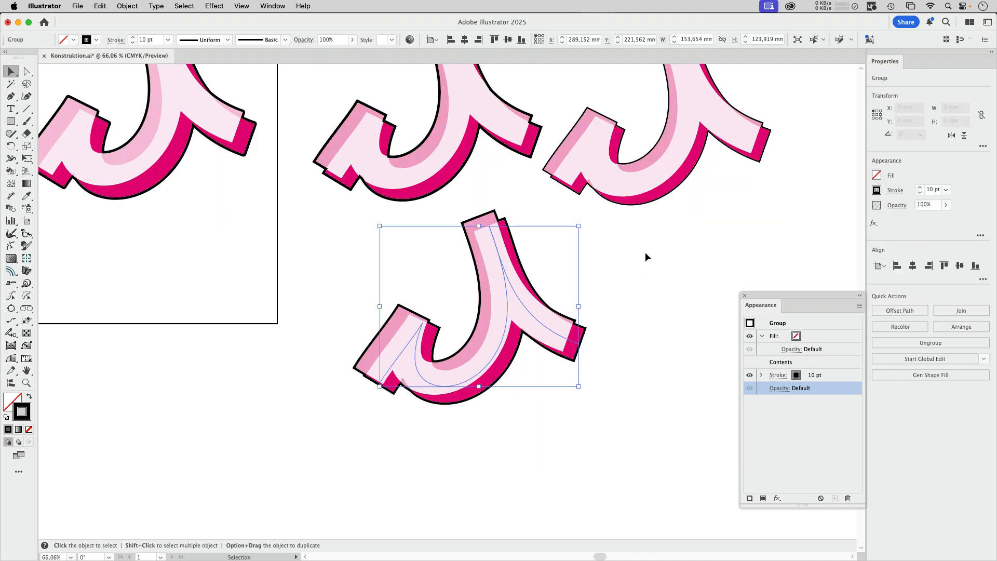
pyautogui.press('a')
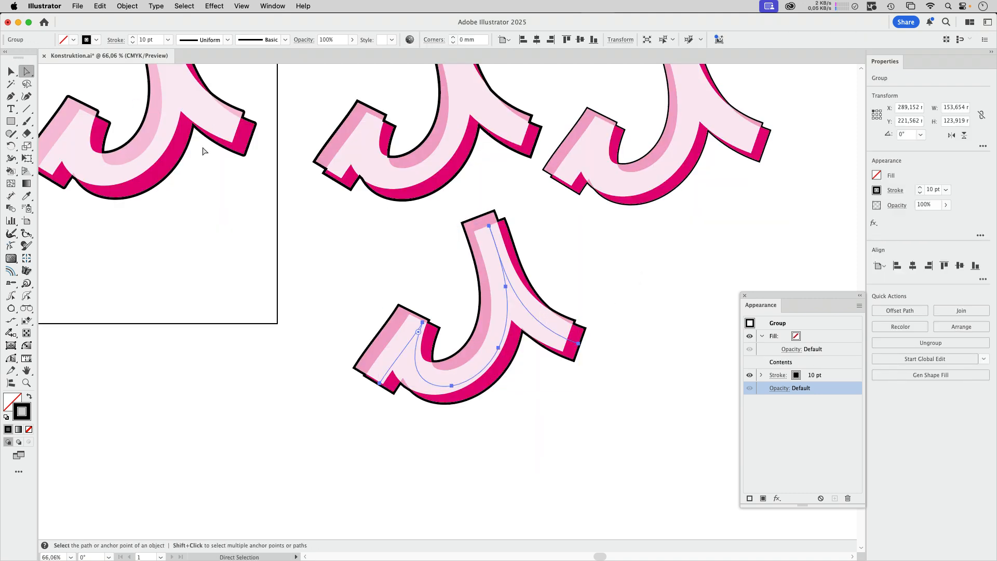
pyautogui.click(382, 386)
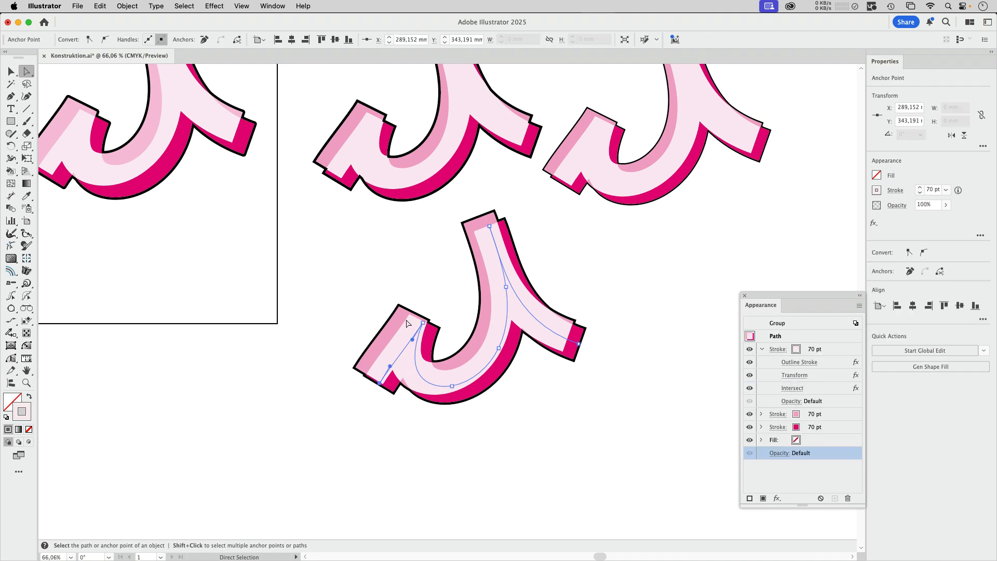
pyautogui.moveTo(380, 388)
pyautogui.mouseDown()
pyautogui.moveTo(348, 385)
pyautogui.moveTo(381, 394)
pyautogui.moveTo(374, 386)
pyautogui.mouseUp()
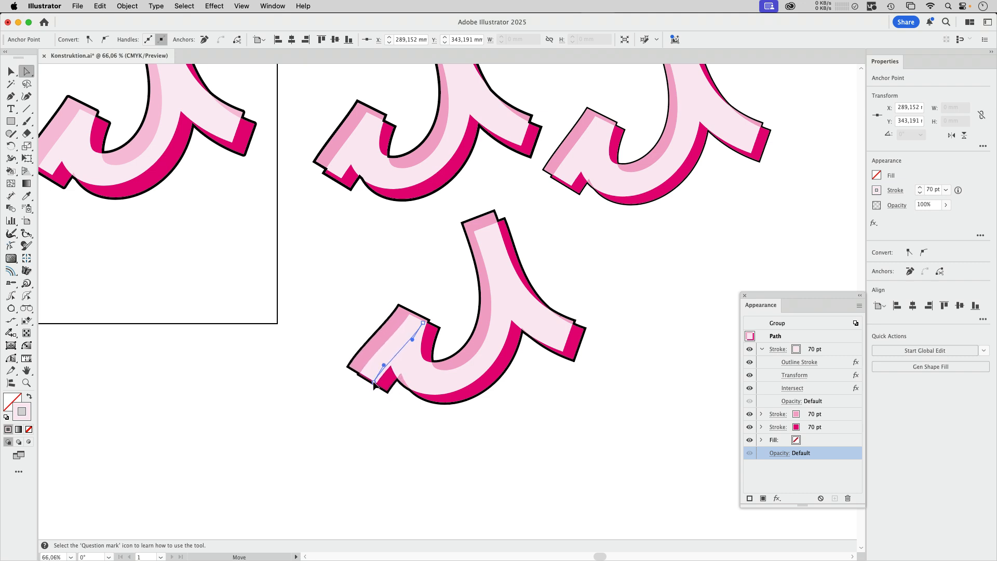
pyautogui.moveTo(578, 343)
pyautogui.mouseDown()
pyautogui.moveTo(600, 297)
pyautogui.moveTo(577, 328)
pyautogui.mouseUp()
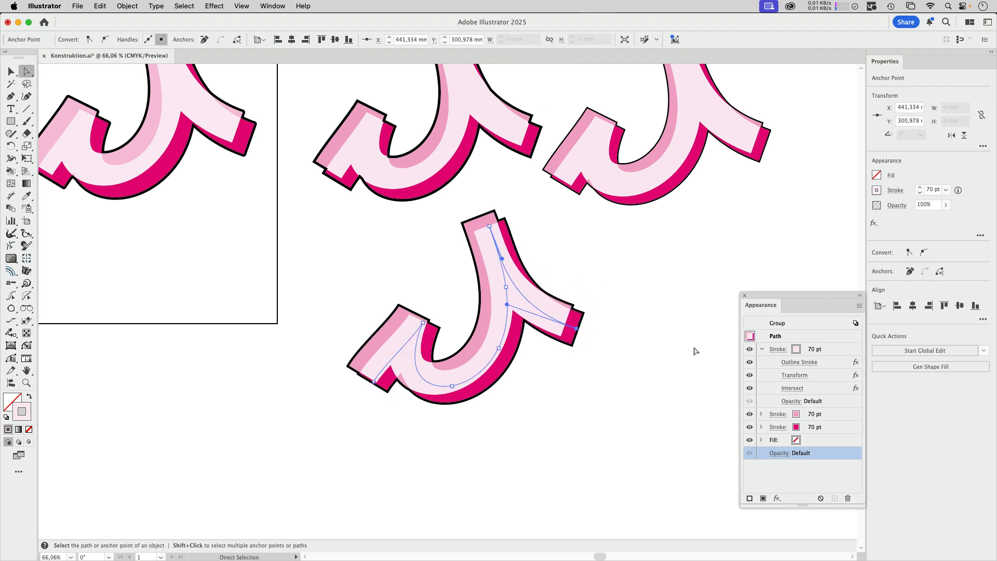
# - Reduce the weight of the path's pale pink stroke to 61 pt
pyautogui.click(834, 351)
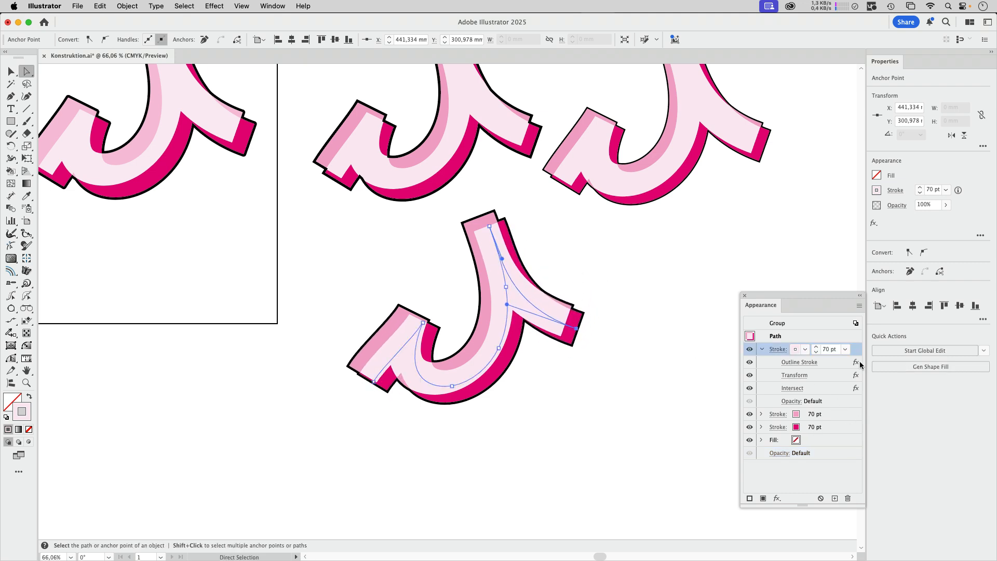
pyautogui.click(817, 353)
pyautogui.click(816, 353)
pyautogui.click(816, 352)
pyautogui.click(816, 352)
pyautogui.click(816, 352)
pyautogui.click(816, 352)
pyautogui.click(816, 352)
pyautogui.click(816, 352)
pyautogui.click(817, 352)
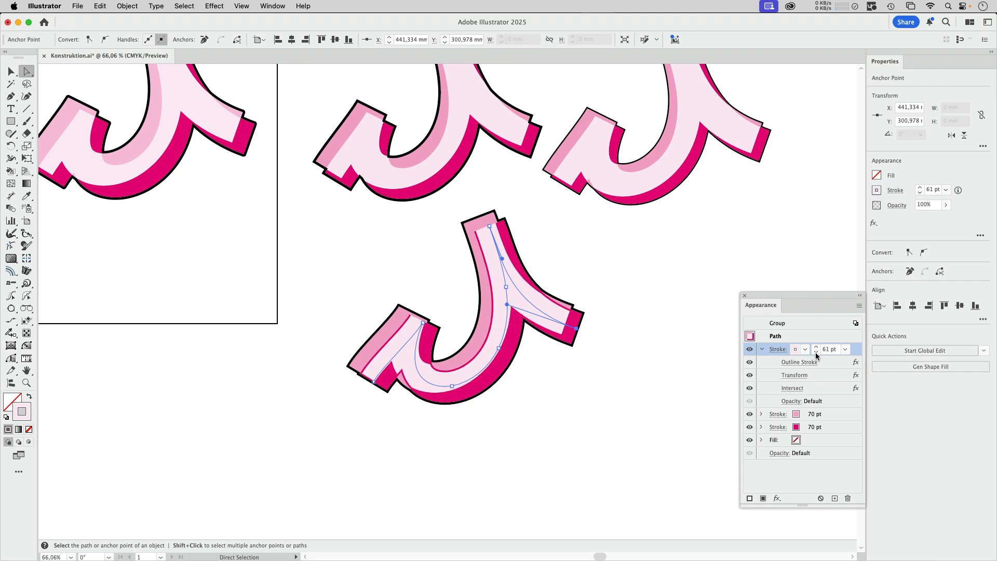
# - Reduce the weight of the path's mid-pink stroke to 61 pt
pyautogui.click(817, 417)
pyautogui.click(816, 417)
pyautogui.click(816, 418)
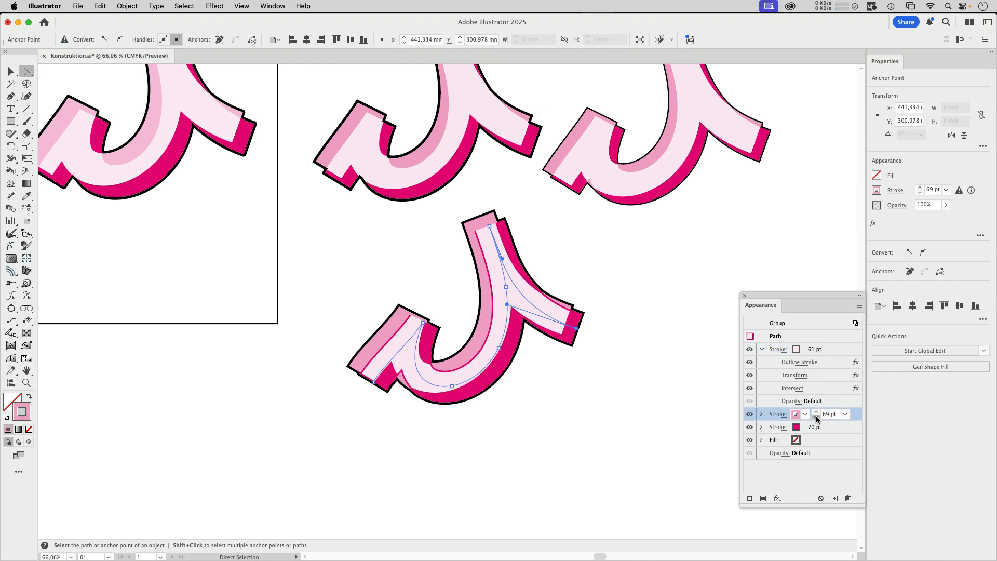
pyautogui.click(816, 418)
pyautogui.click(816, 418)
pyautogui.click(816, 418)
pyautogui.click(817, 417)
pyautogui.click(816, 417)
pyautogui.click(816, 418)
pyautogui.click(816, 419)
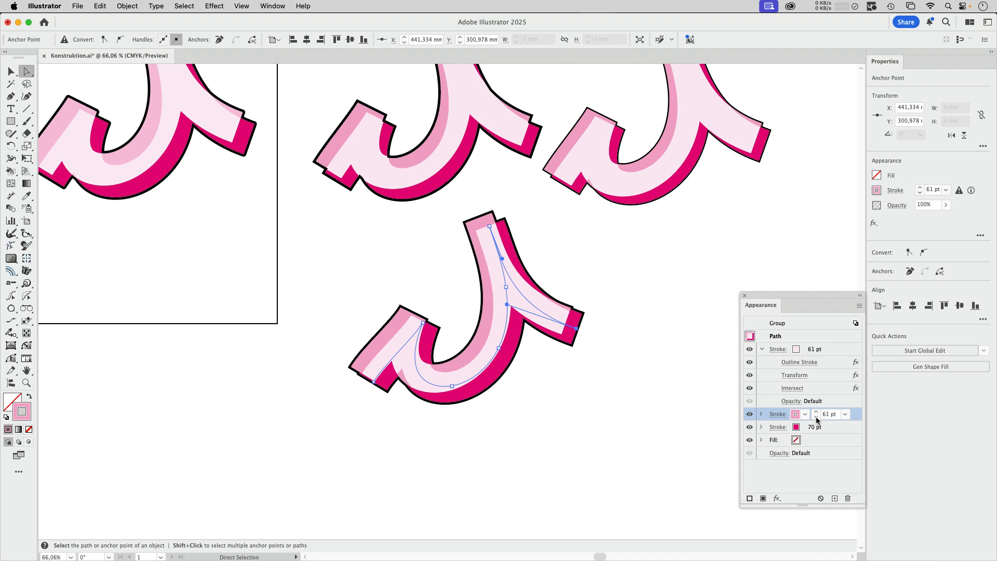
# - Reduce the weight of the path's magenta stroke to 61 pt and deselect the path
pyautogui.click(816, 427)
pyautogui.click(817, 432)
pyautogui.click(817, 432)
pyautogui.click(816, 432)
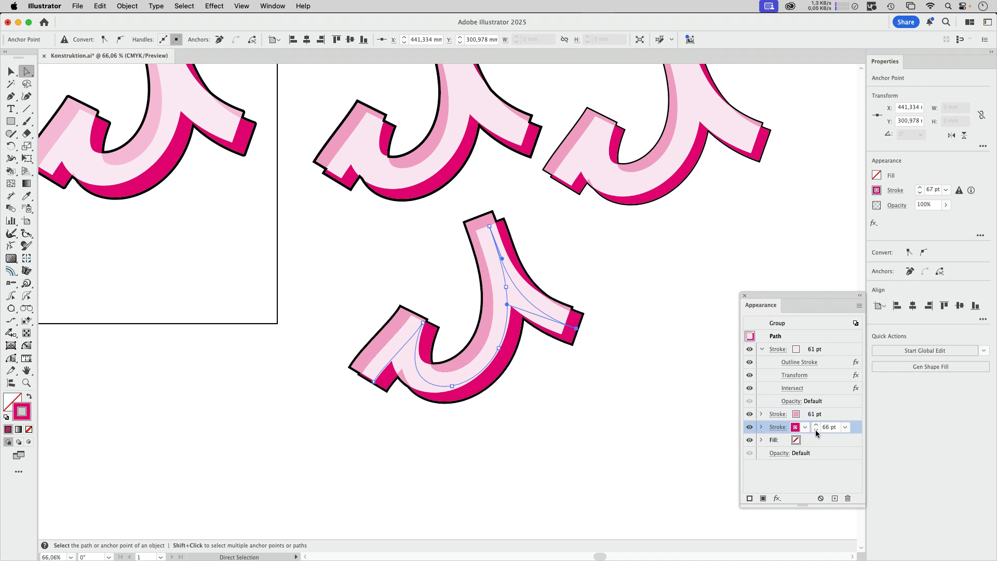
pyautogui.click(816, 432)
pyautogui.click(816, 432)
pyautogui.click(816, 432)
pyautogui.click(817, 432)
pyautogui.click(817, 433)
pyautogui.click(816, 432)
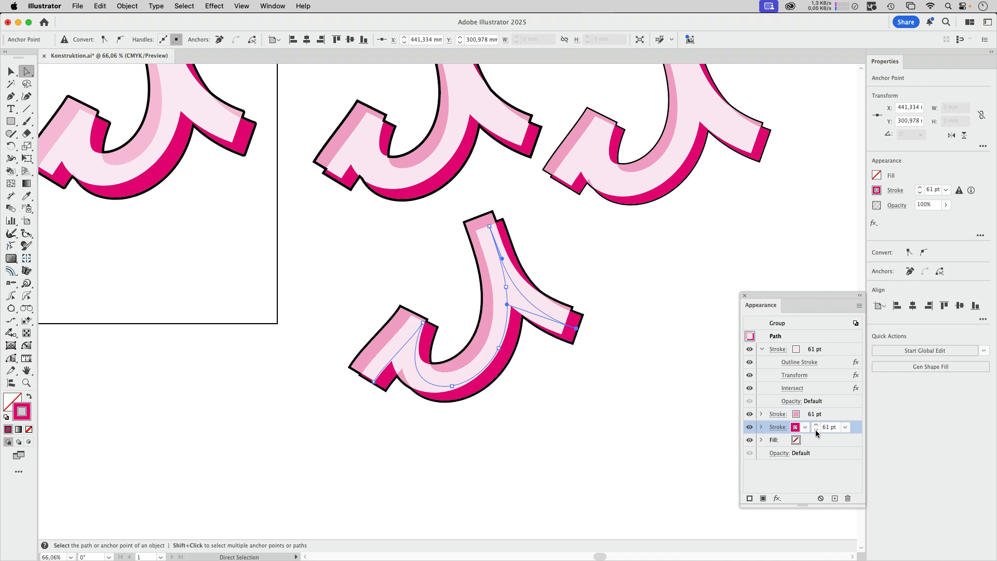
pyautogui.click(625, 395)
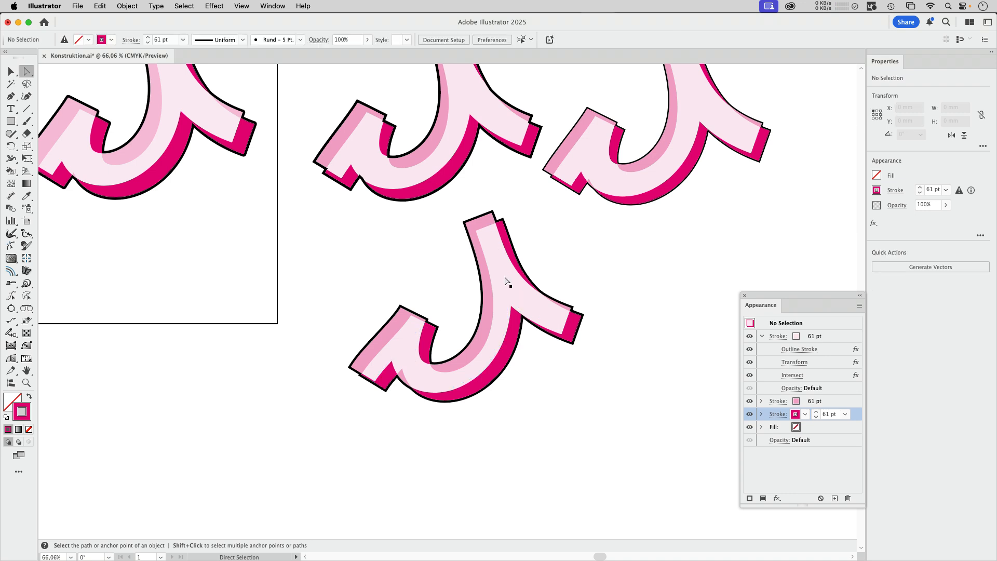
# - Isolate the lower letter's group and select the path inside it
pyautogui.click(507, 282)
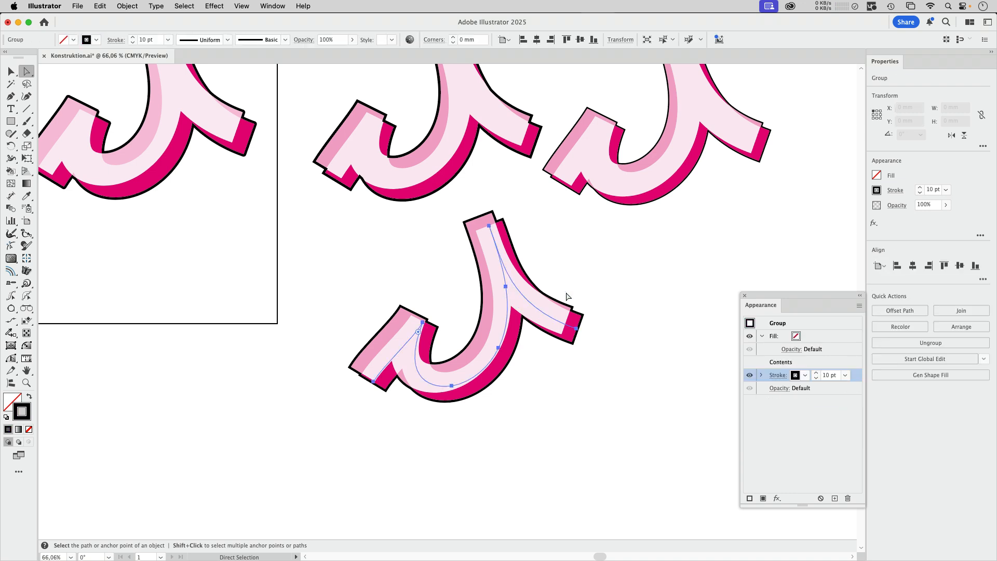
pyautogui.click(640, 265)
pyautogui.press('v')
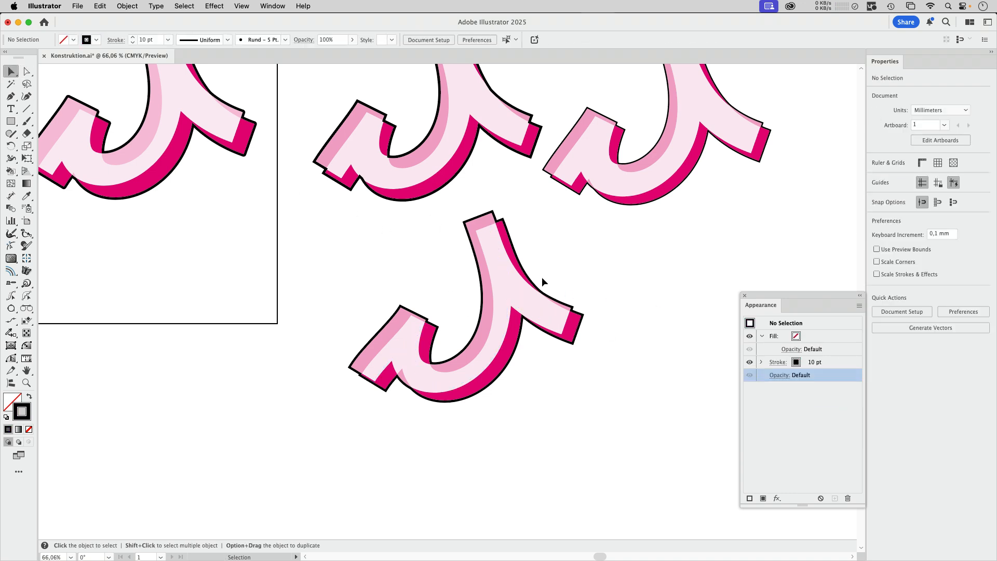
pyautogui.doubleClick(510, 280)
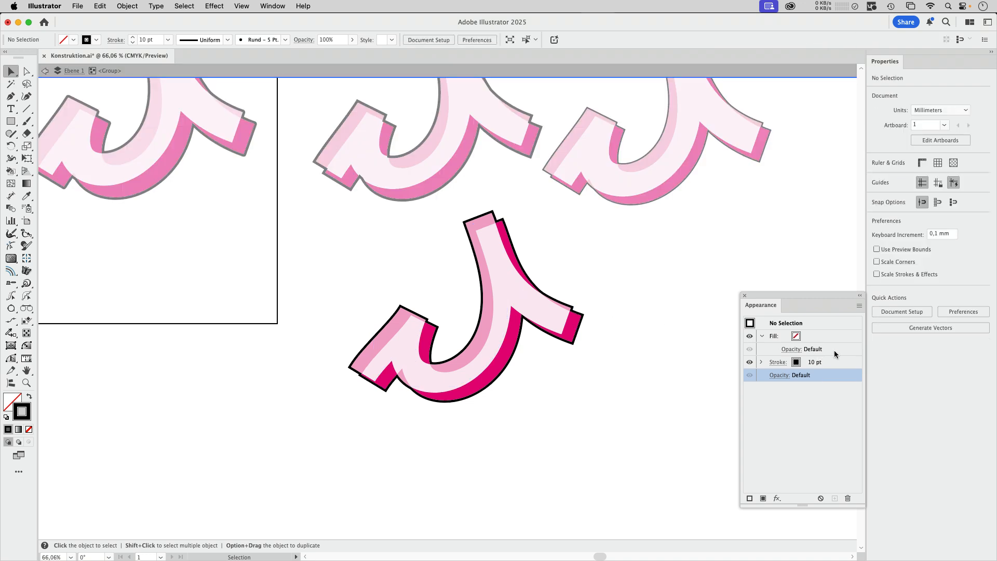
pyautogui.press('super+a')
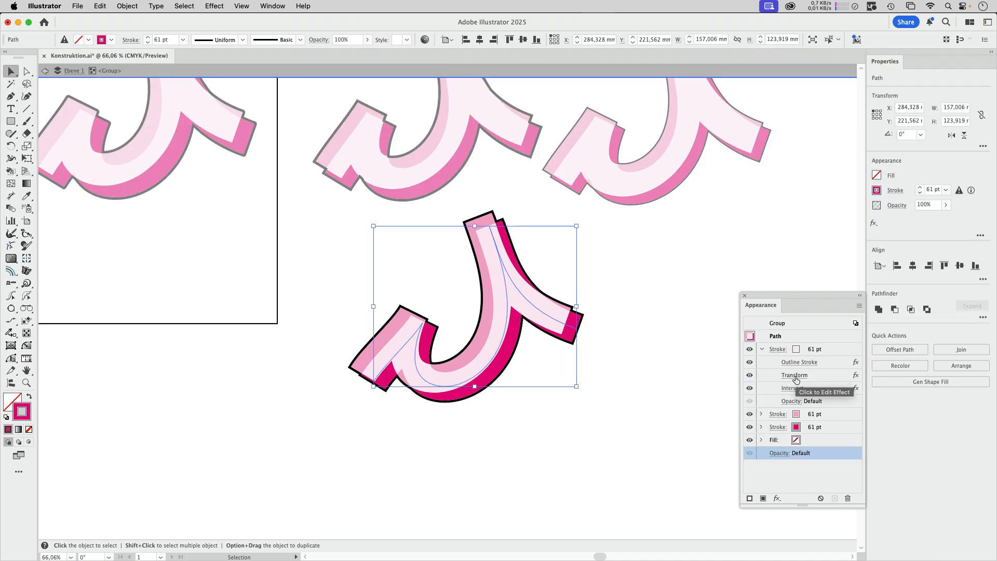
# - Set the vertical move of the pale pink stroke's Transform effect to -13 mm
pyautogui.click(796, 376)
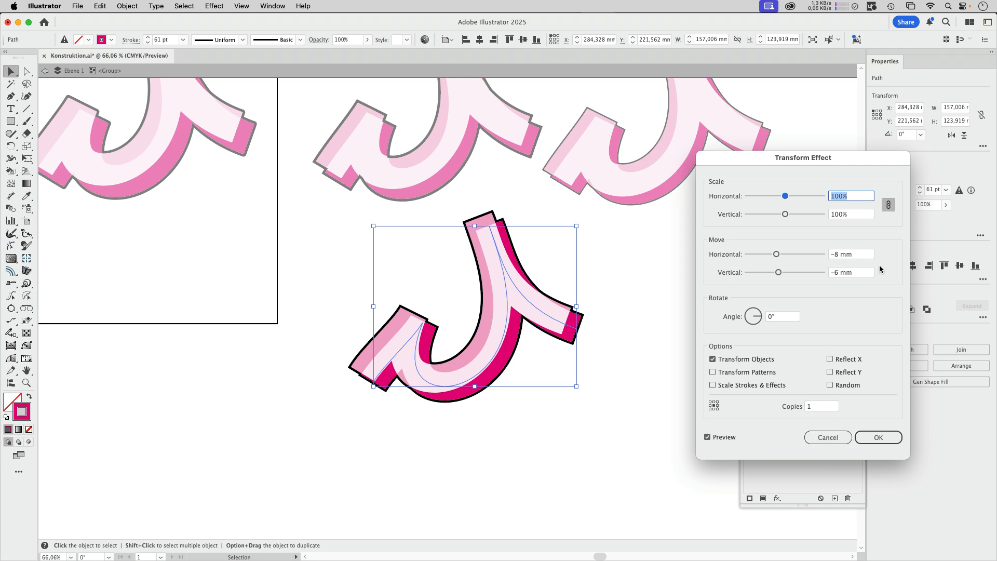
pyautogui.click(865, 273)
pyautogui.press('Down')
pyautogui.press('Down')
pyautogui.press('Down')
pyautogui.press('Down')
pyautogui.press('Down')
pyautogui.press('Down')
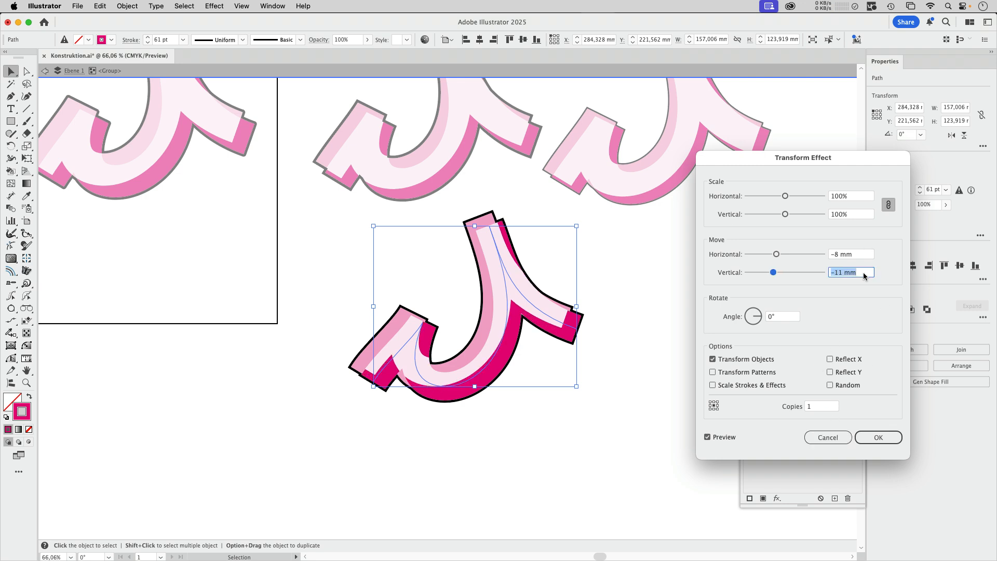
pyautogui.press('Down')
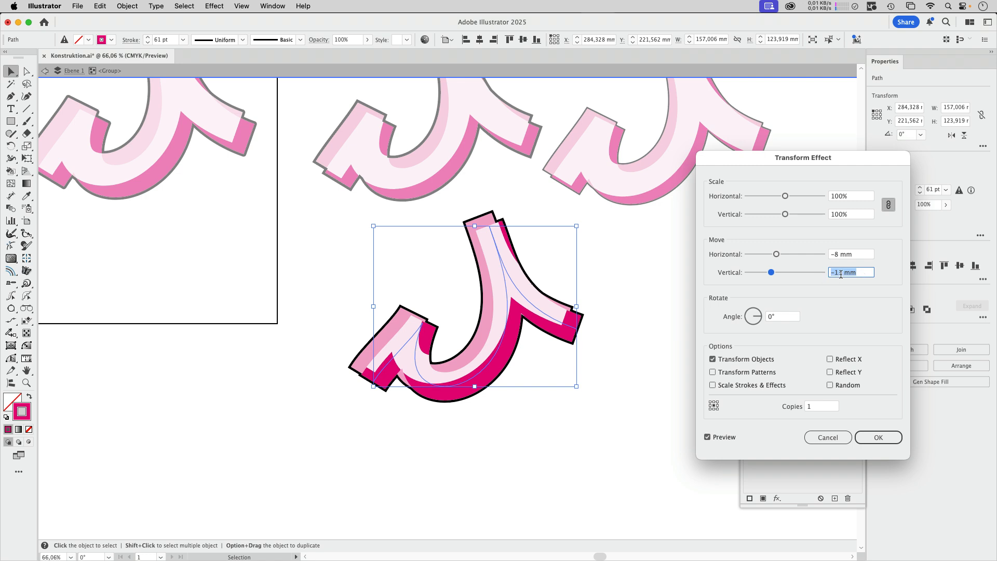
pyautogui.click(880, 437)
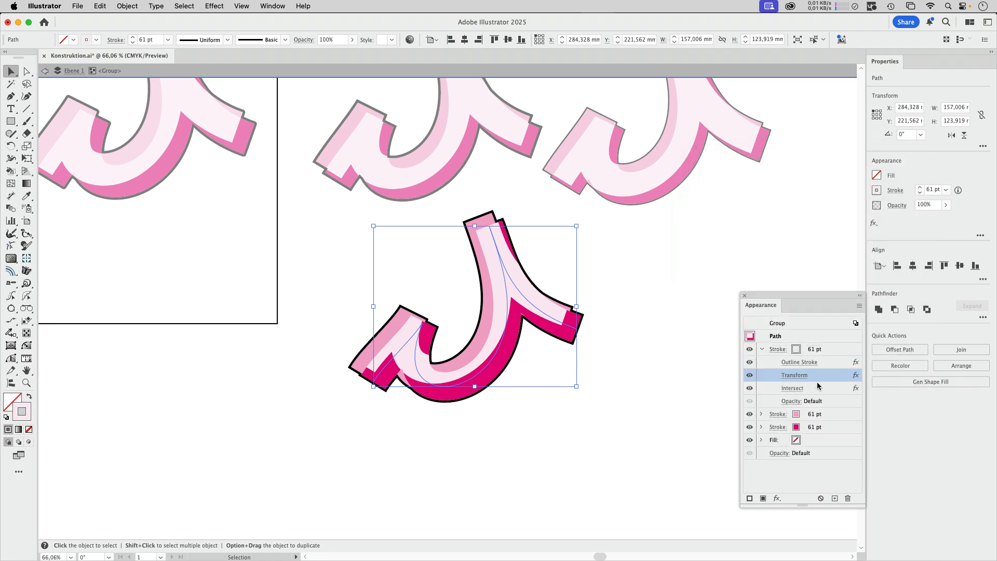
# - Set the vertical move of the mid-pink stroke's Transform effect to -13 mm
pyautogui.click(762, 414)
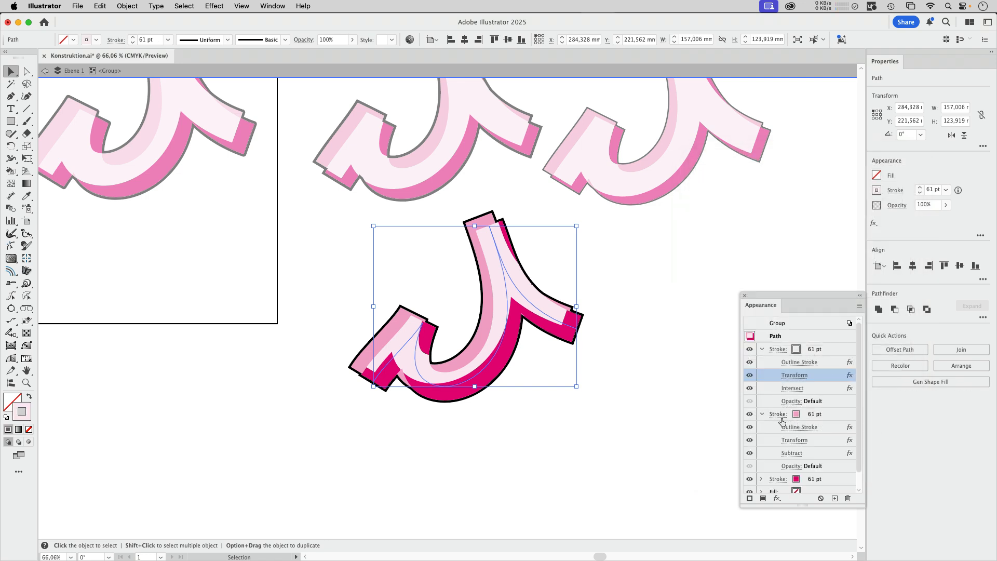
pyautogui.click(805, 441)
pyautogui.click(860, 275)
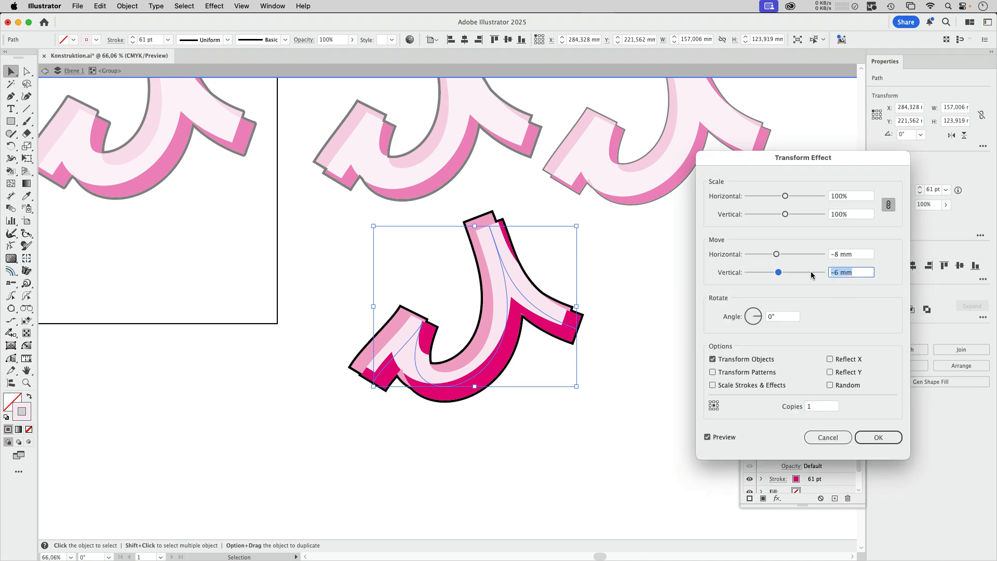
pyautogui.write('-13')
pyautogui.press('Return')
# - Exit the group's isolation mode and move the floating Appearance panel clear of the letter shapes
pyautogui.moveTo(795, 300); pyautogui.dragTo(726, 214)
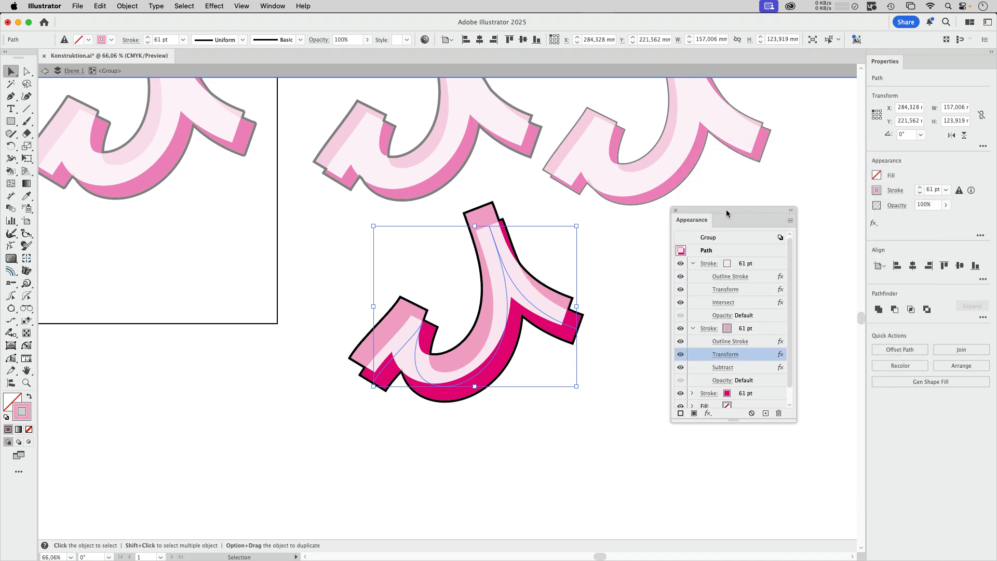
pyautogui.click(661, 447)
pyautogui.press('Escape')
pyautogui.moveTo(563, 307); pyautogui.dragTo(537, 385)
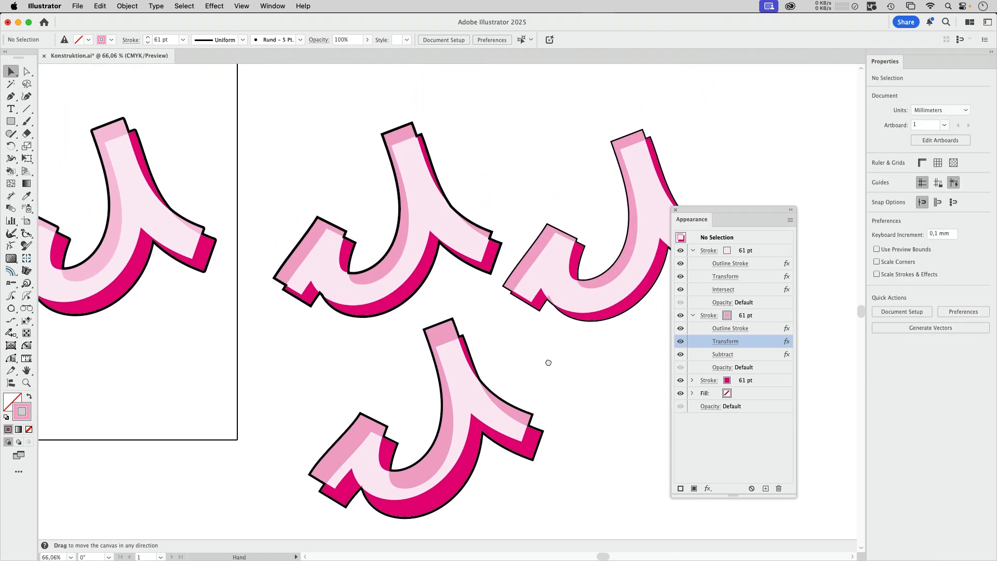
pyautogui.moveTo(721, 210); pyautogui.dragTo(792, 188)
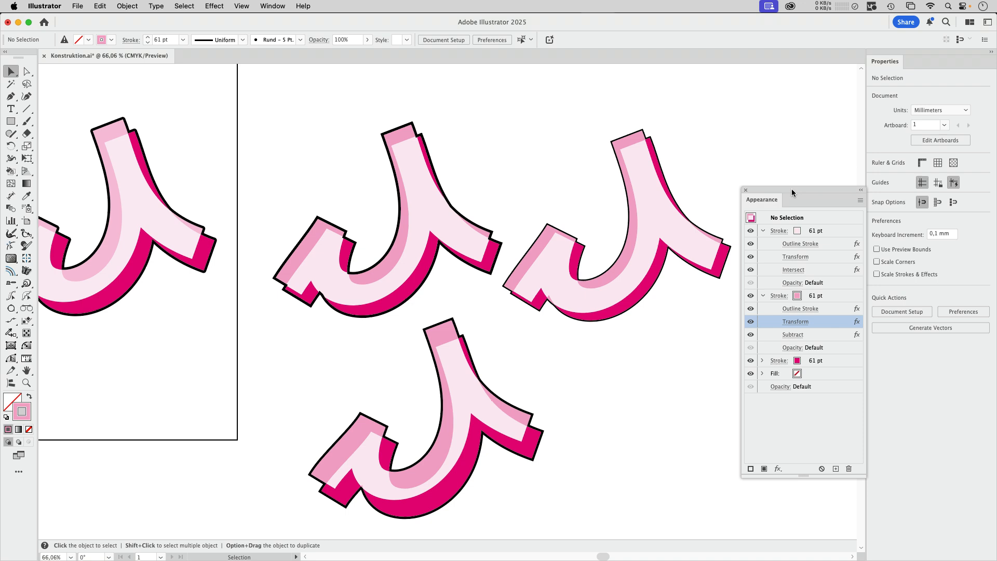